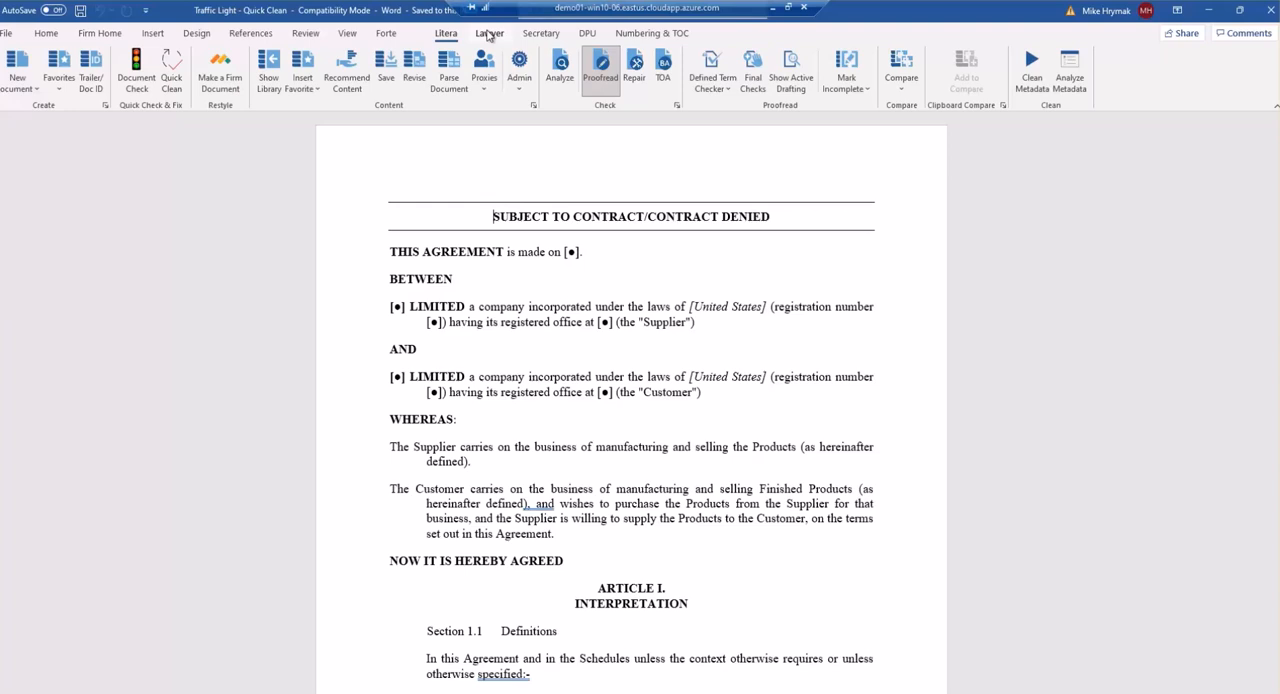
Run Document Check on the Traffic Light contract to analyse it.
{"action": "left_click", "coordinate": [489, 35]}
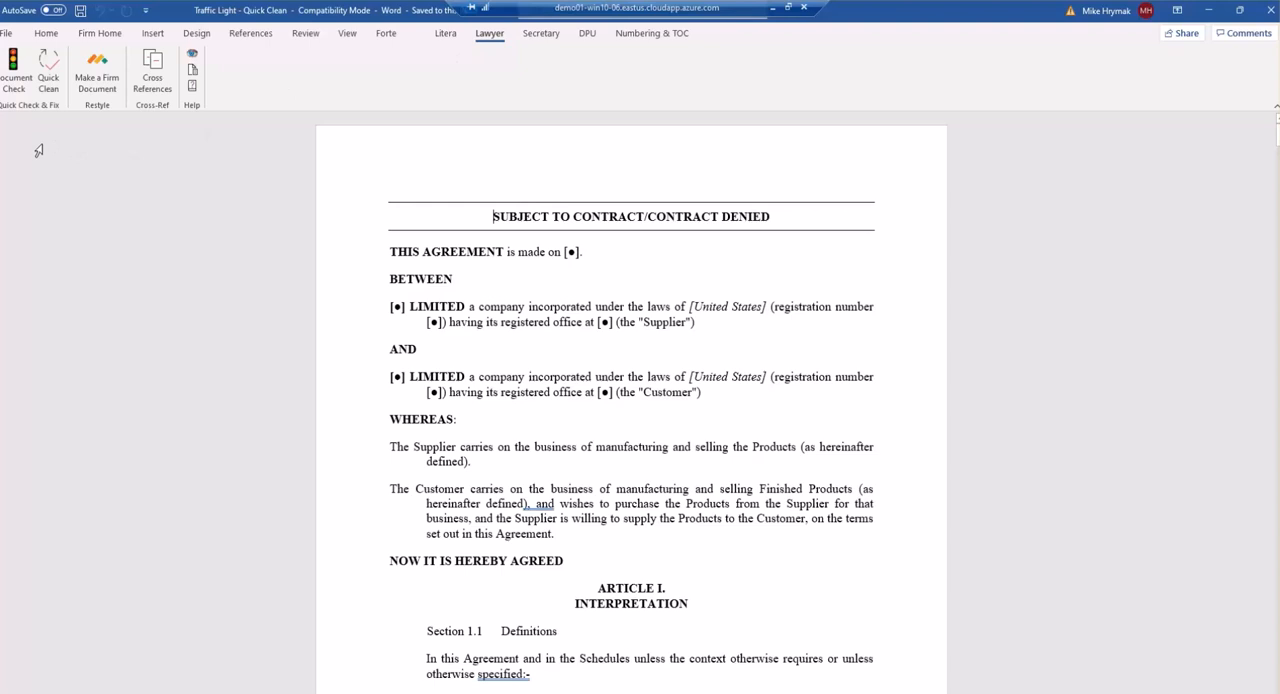
{"action": "left_click", "coordinate": [553, 40]}
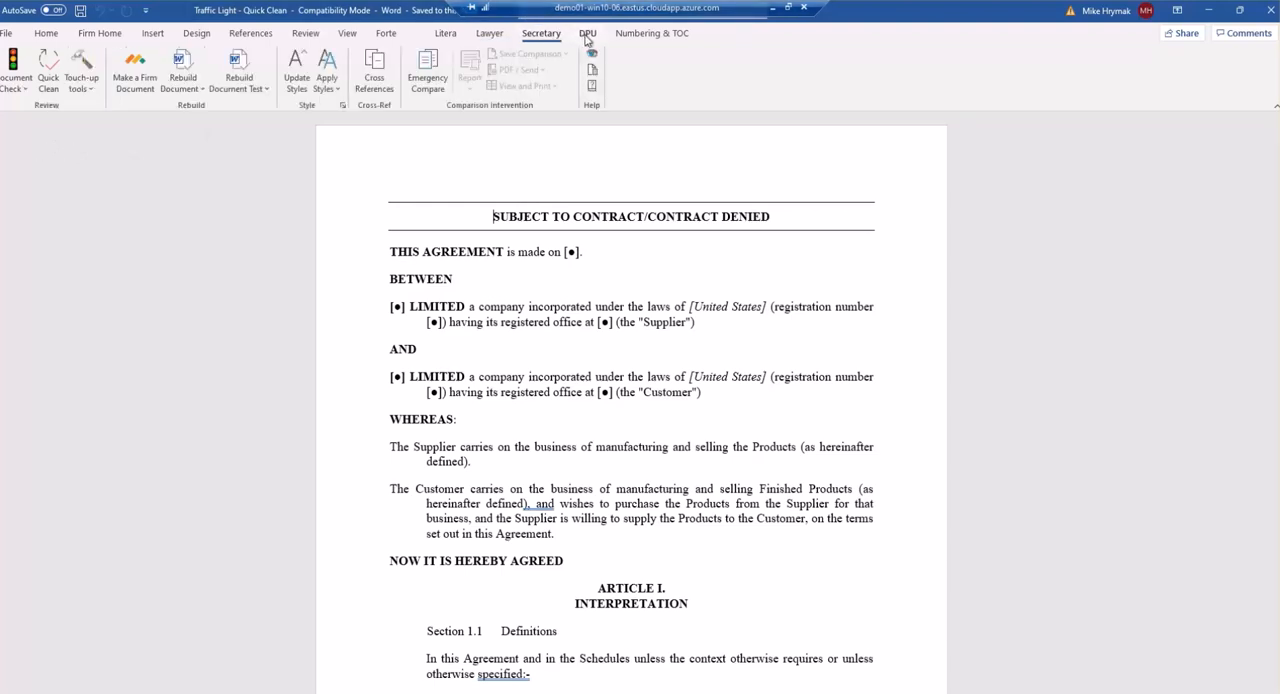
{"action": "left_click", "coordinate": [586, 36]}
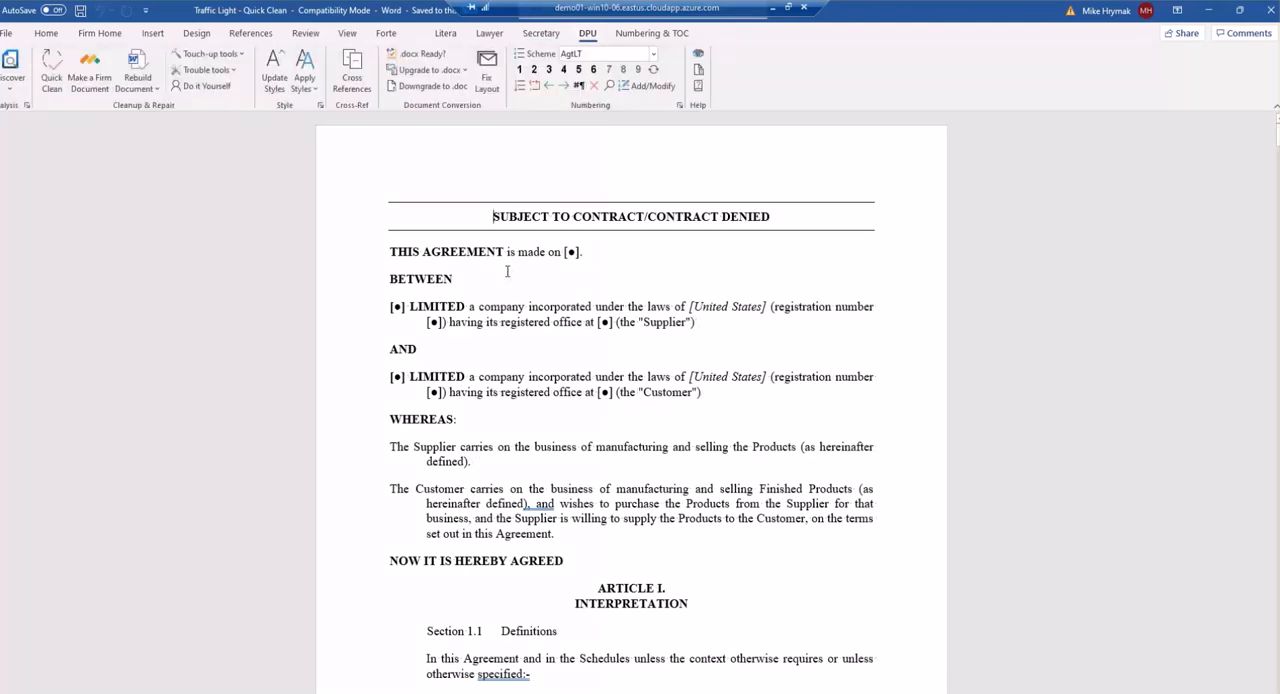
{"action": "left_click", "coordinate": [490, 36]}
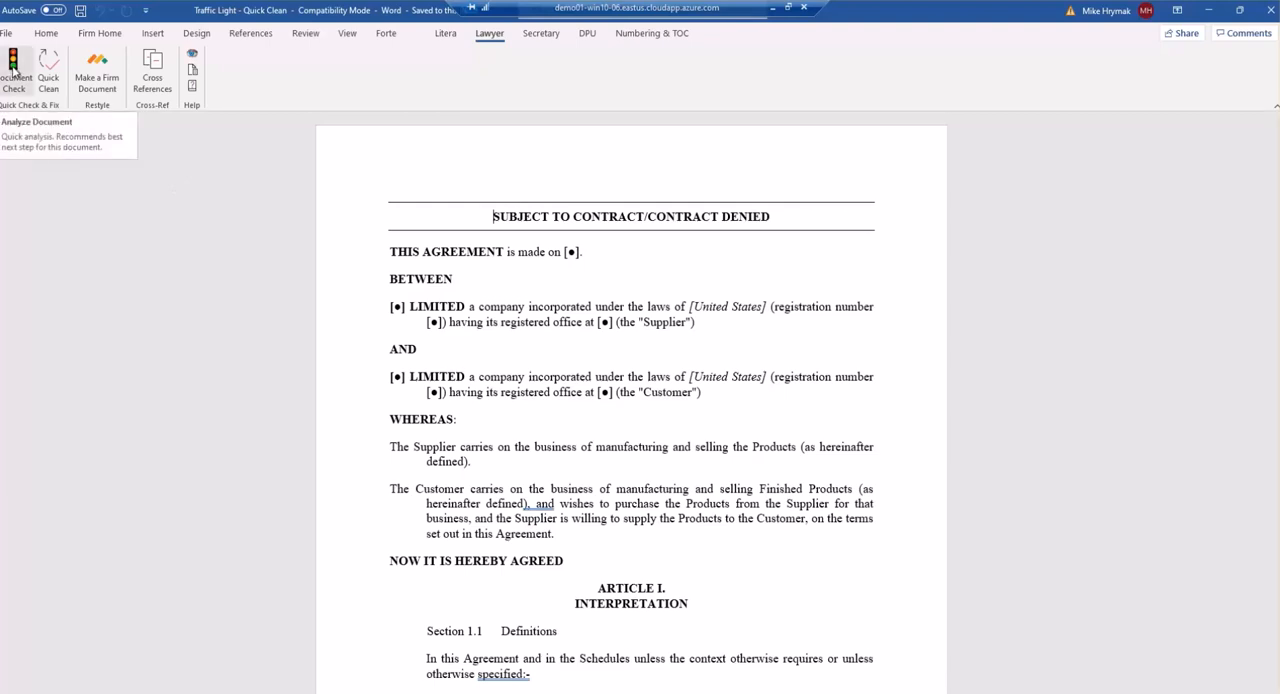
{"action": "left_click", "coordinate": [13, 72]}
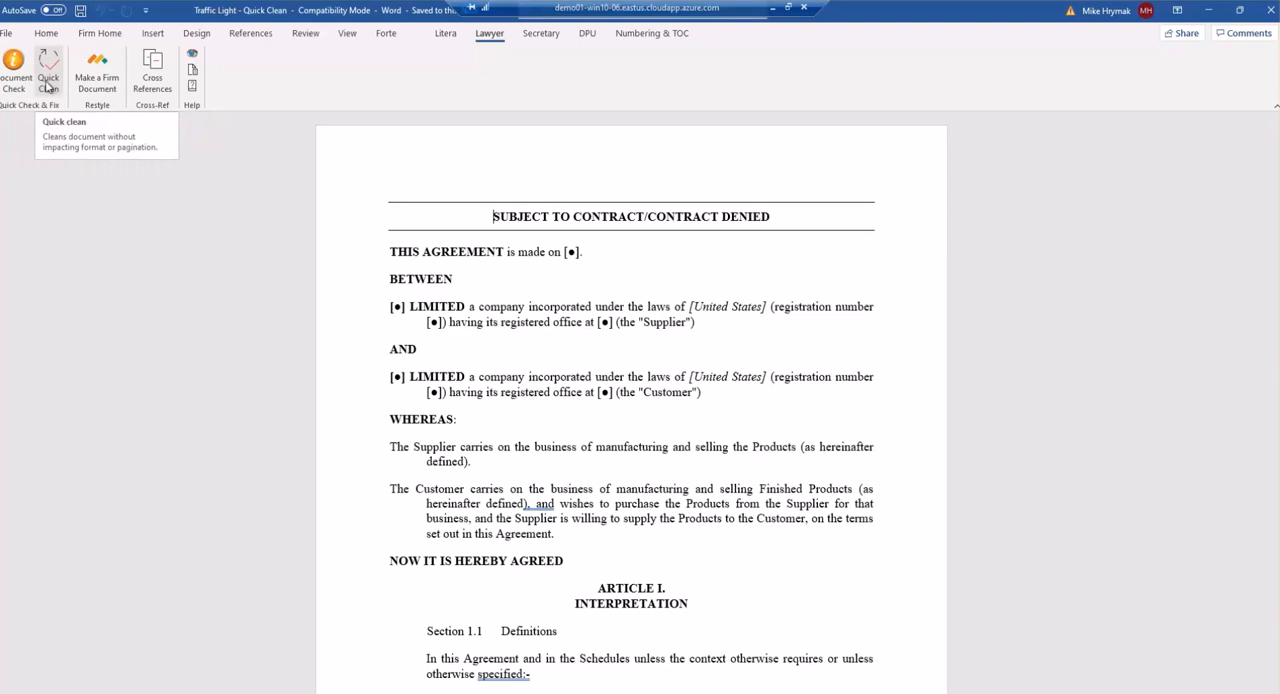
Run Quick Clean on the contract.
{"action": "left_click", "coordinate": [588, 34]}
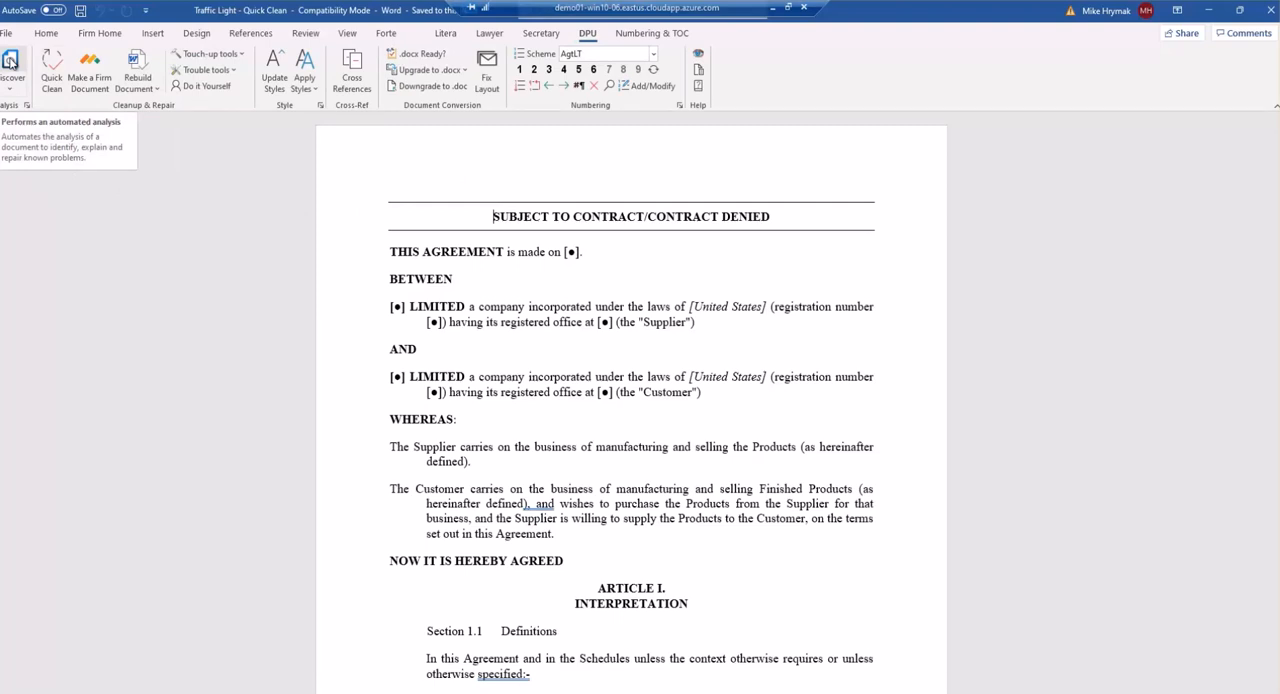
{"action": "left_click", "coordinate": [489, 33]}
{"action": "left_click", "coordinate": [48, 72]}
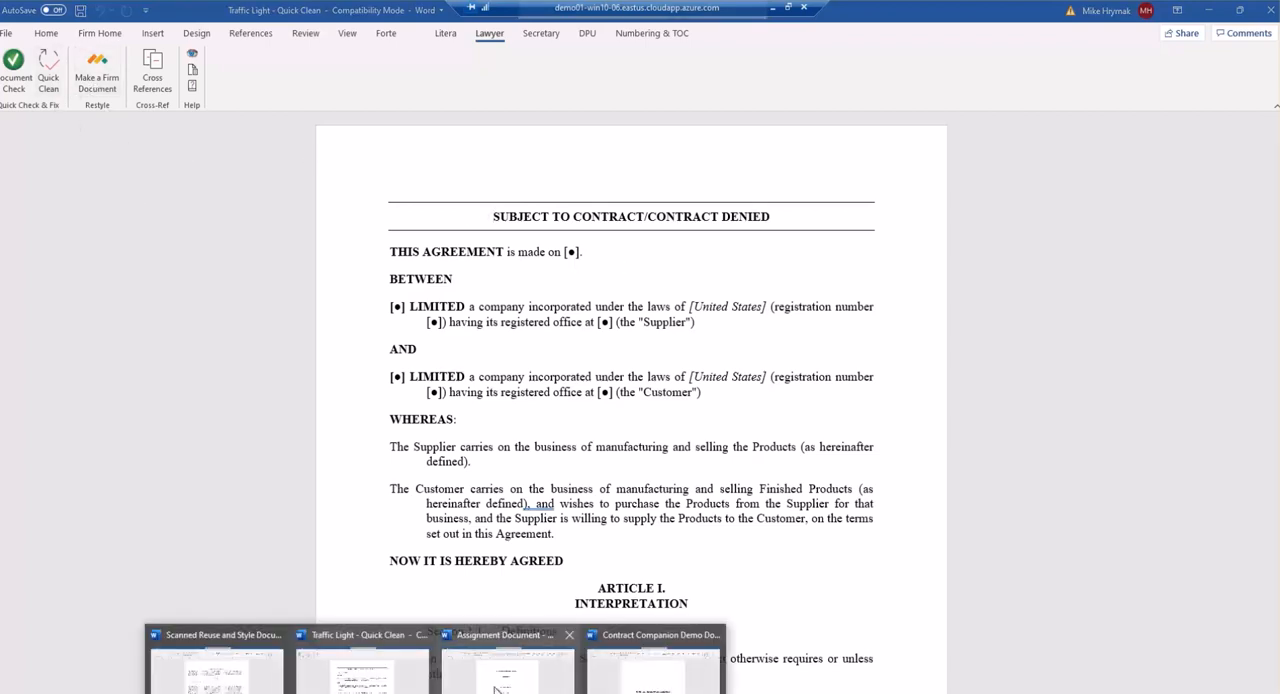
Switch to the Assignment Document and display it in Outline view.
{"action": "left_click", "coordinate": [510, 660]}
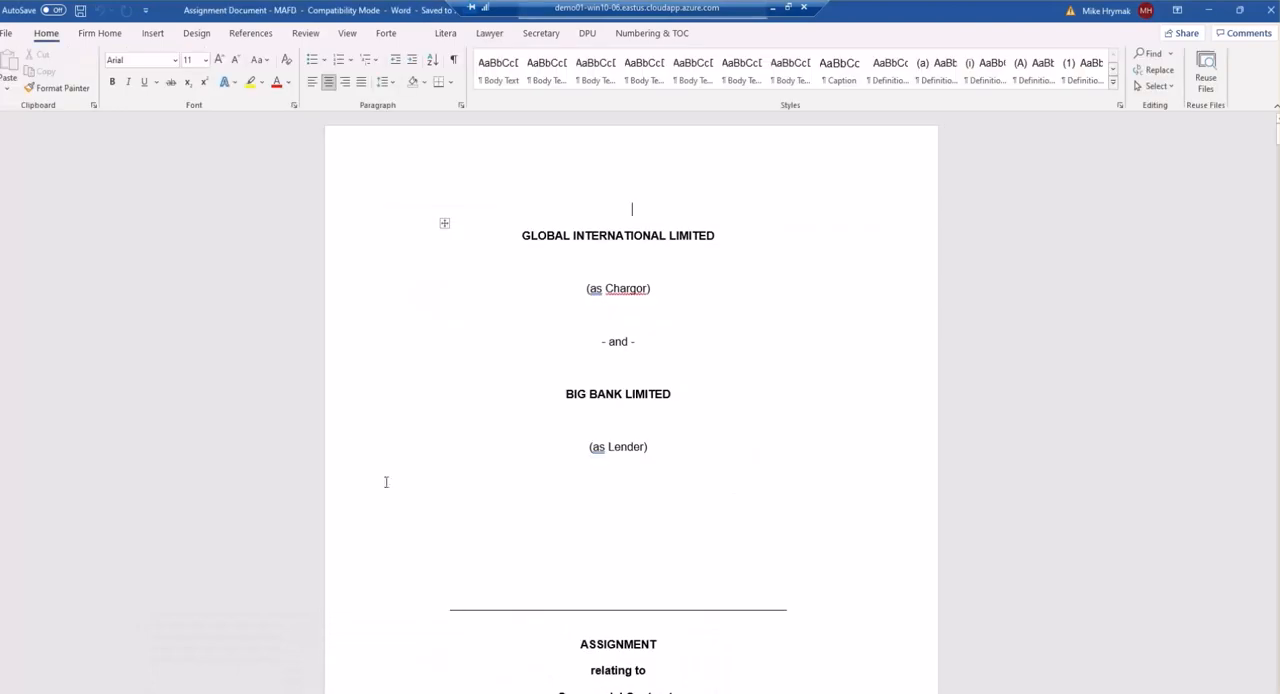
{"action": "left_click", "coordinate": [348, 35]}
{"action": "left_click", "coordinate": [102, 54]}
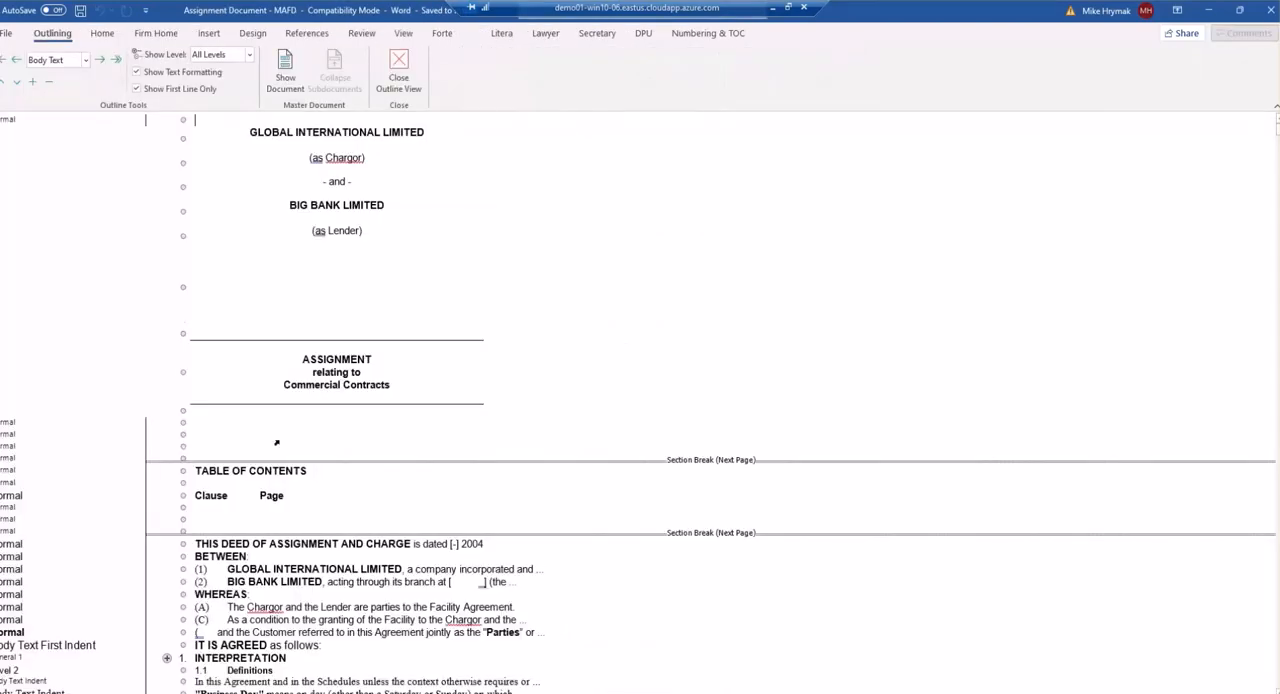
{"action": "scroll", "coordinate": [334, 465], "scroll_direction": "down", "scroll_amount": 2}
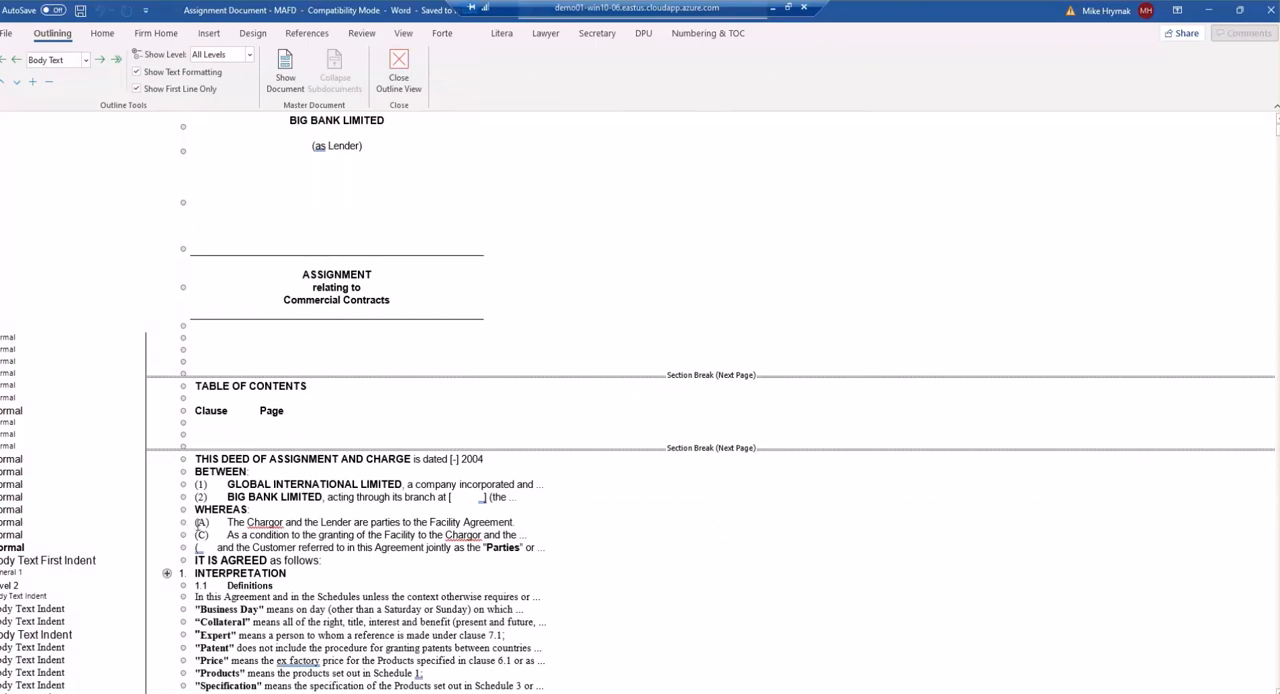
{"action": "scroll", "coordinate": [210, 540], "scroll_direction": "down", "scroll_amount": 8}
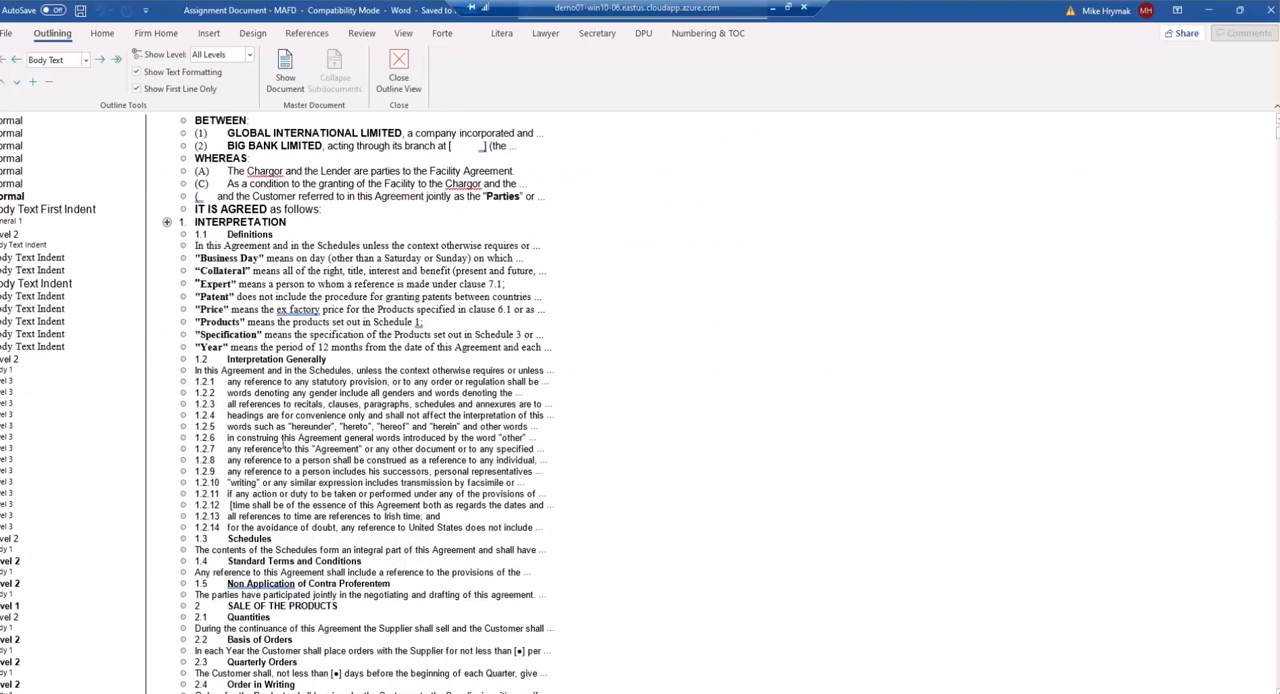
{"action": "scroll", "coordinate": [295, 437], "scroll_direction": "up", "scroll_amount": 3}
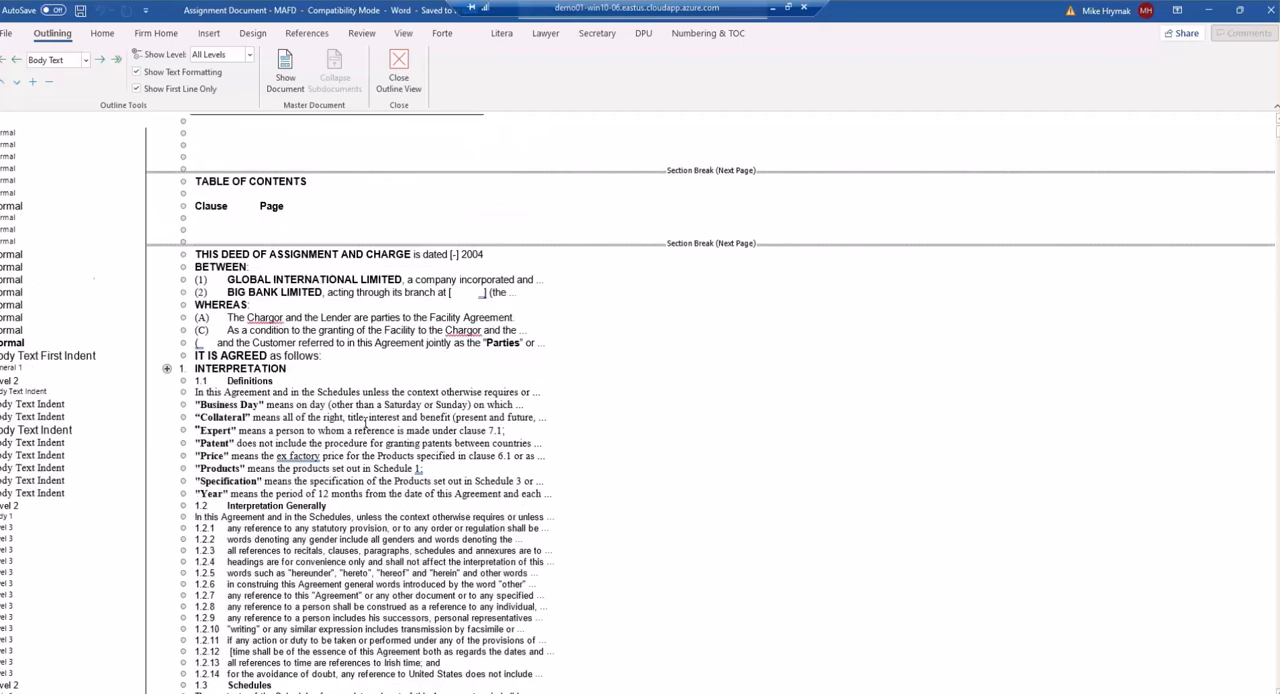
Make a firm document from the Assignment Document and show the new document in Outline view.
{"action": "left_click", "coordinate": [548, 34]}
{"action": "left_click", "coordinate": [95, 79]}
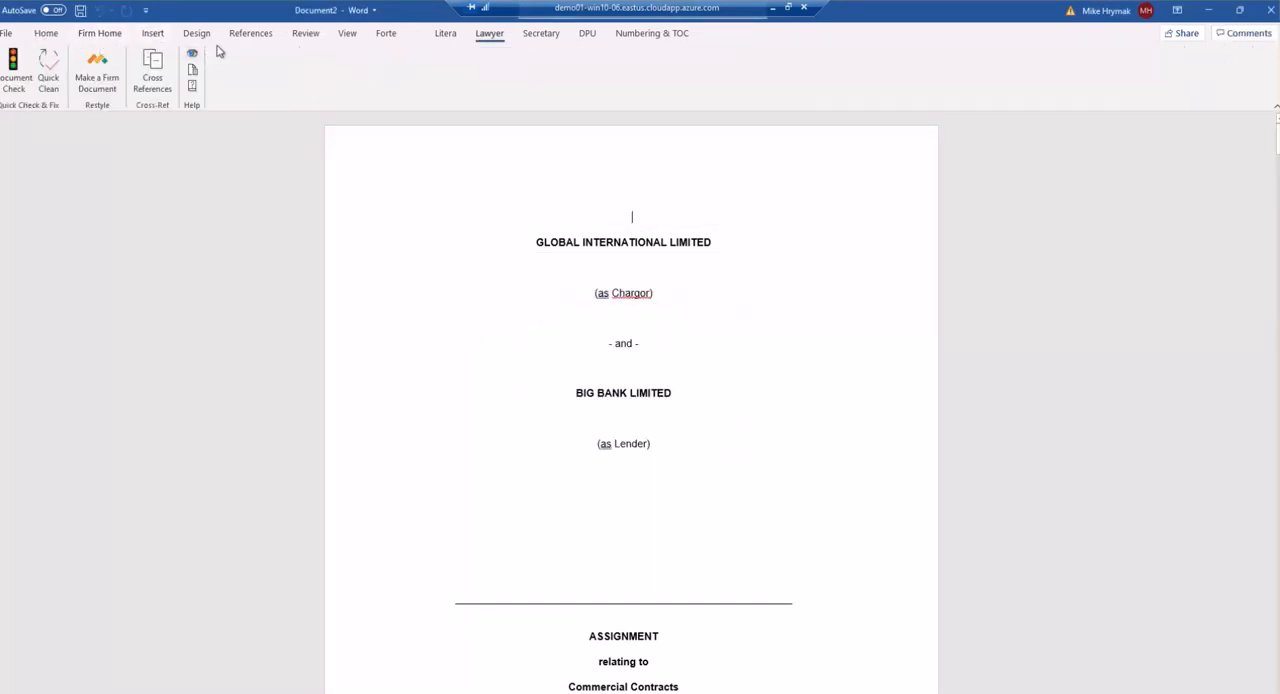
{"action": "left_click", "coordinate": [347, 33]}
{"action": "left_click", "coordinate": [103, 53]}
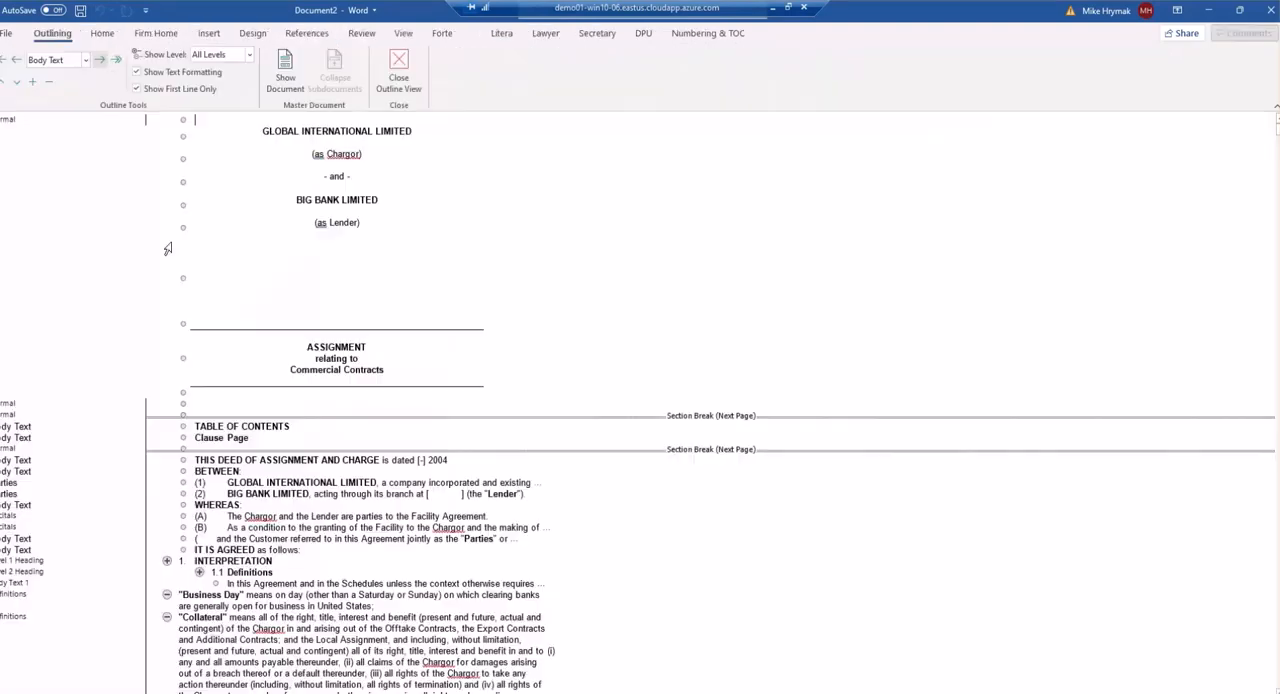
{"action": "scroll", "coordinate": [158, 412], "scroll_direction": "down", "scroll_amount": 1}
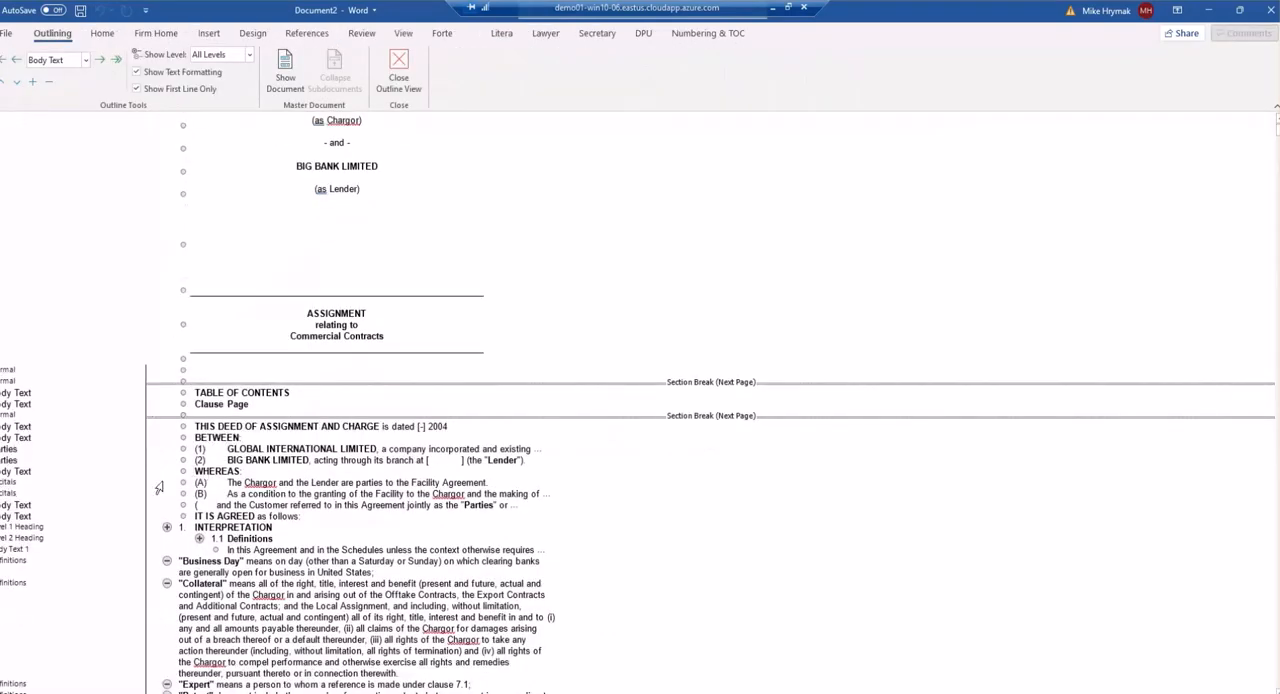
{"action": "scroll", "coordinate": [215, 550], "scroll_direction": "down", "scroll_amount": 7}
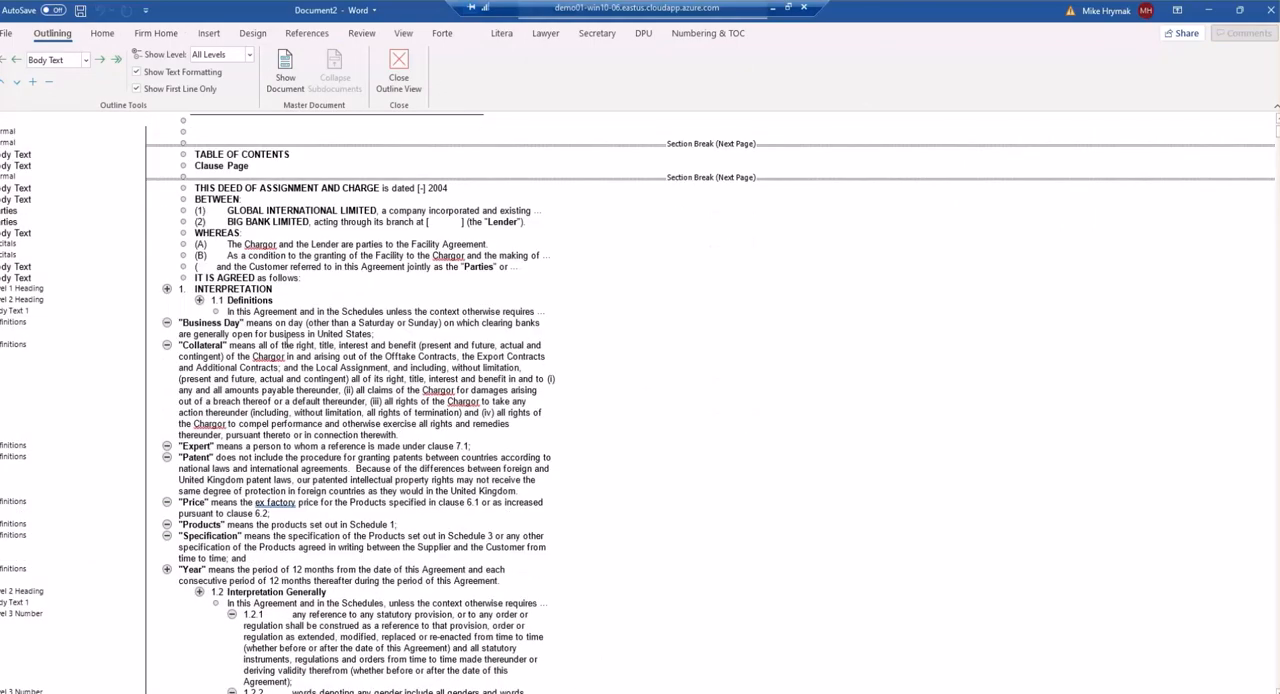
{"action": "scroll", "coordinate": [58, 300], "scroll_direction": "down", "scroll_amount": 8}
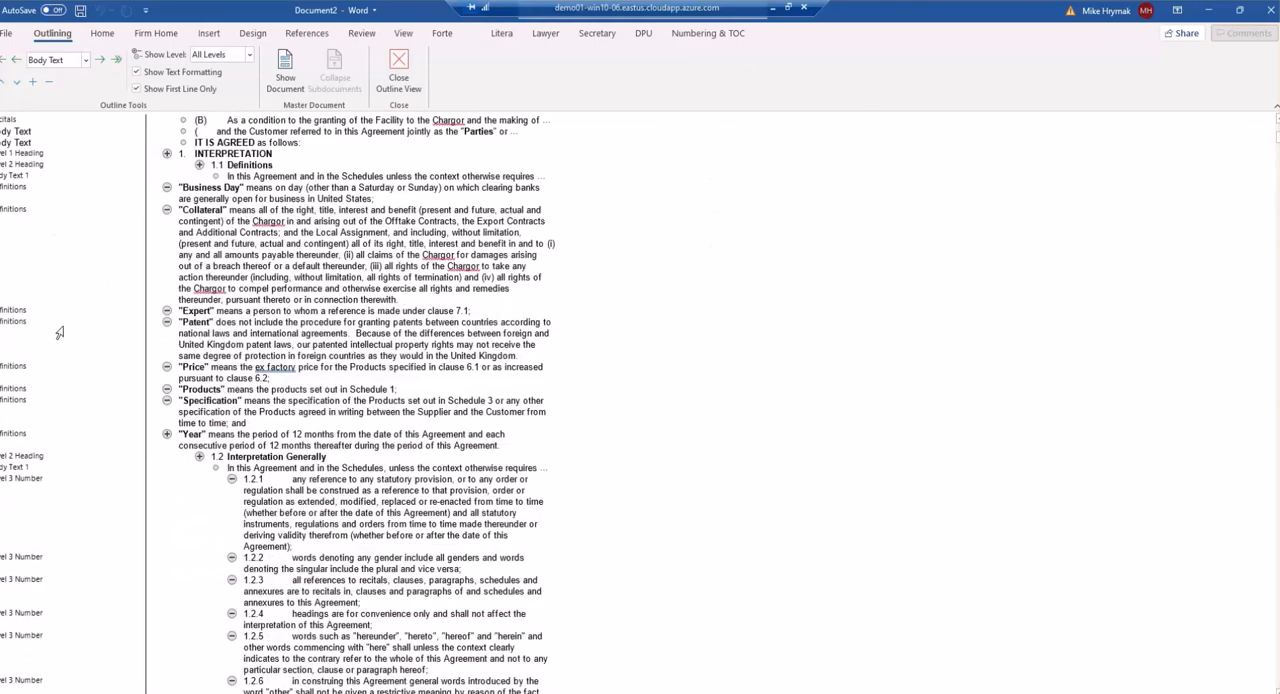
{"action": "scroll", "coordinate": [60, 616], "scroll_direction": "down", "scroll_amount": 12}
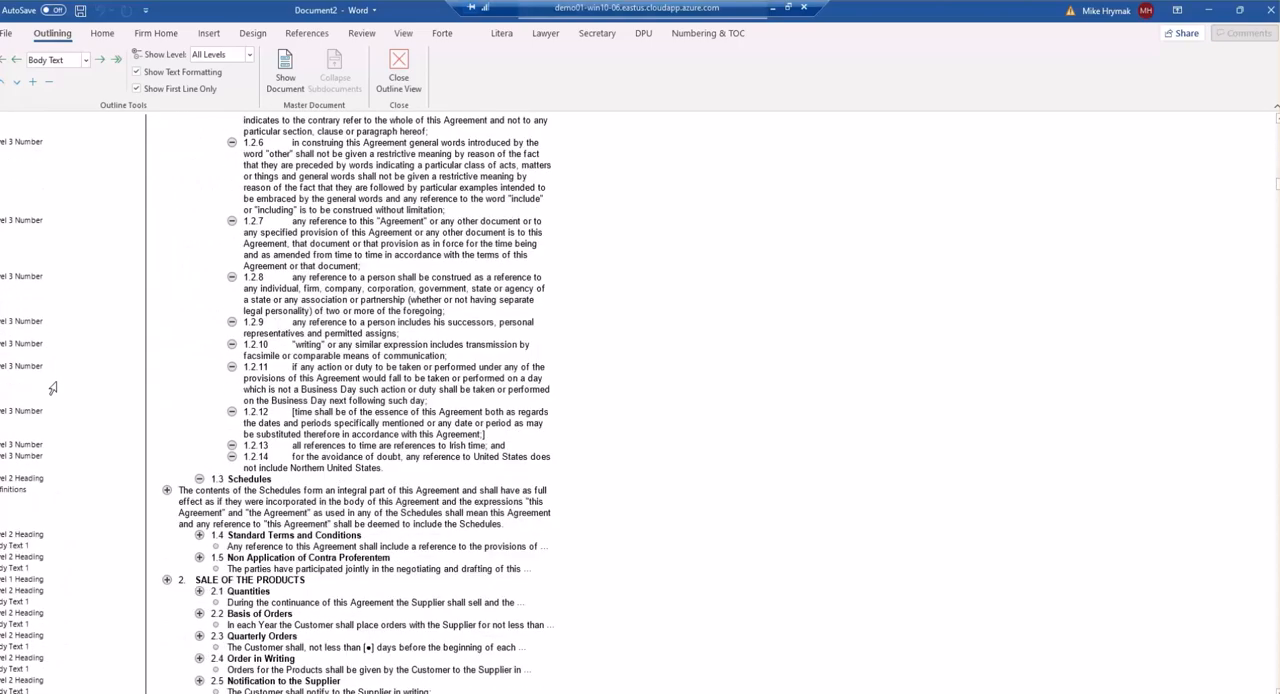
{"action": "scroll", "coordinate": [53, 388], "scroll_direction": "up", "scroll_amount": 20}
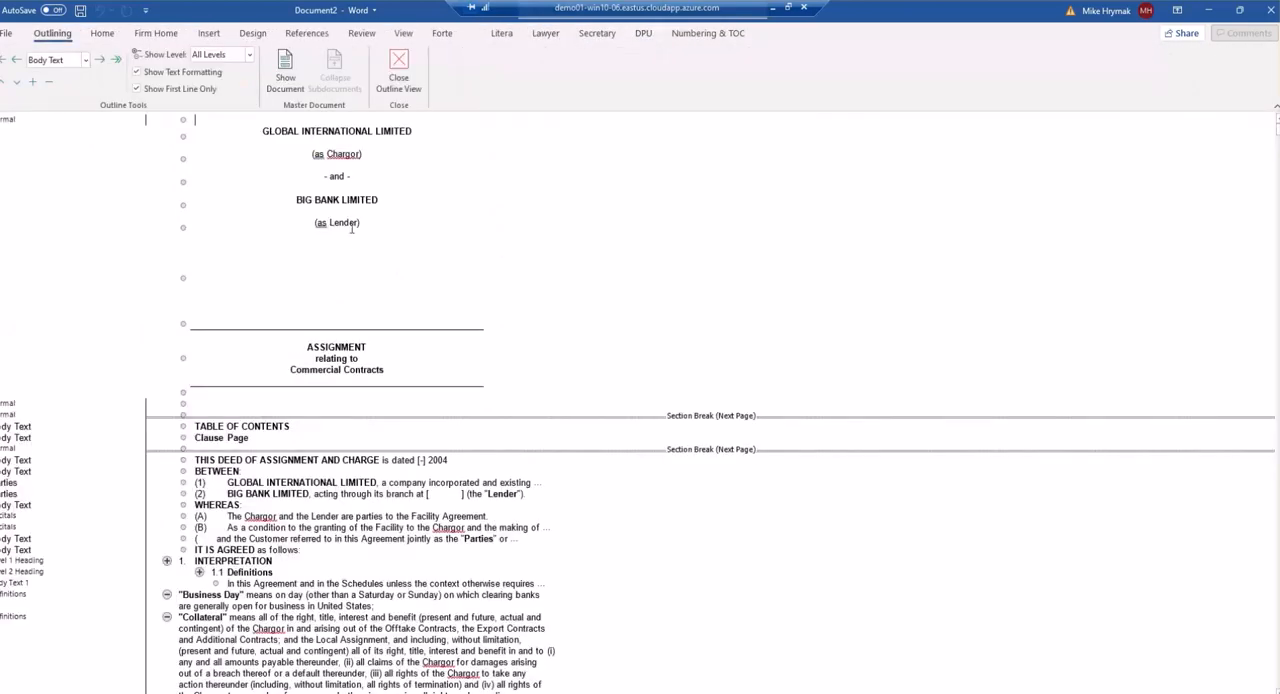
Open the Touch-up tools and Trouble tools menus to examine their cleanup options.
{"action": "left_click", "coordinate": [641, 36]}
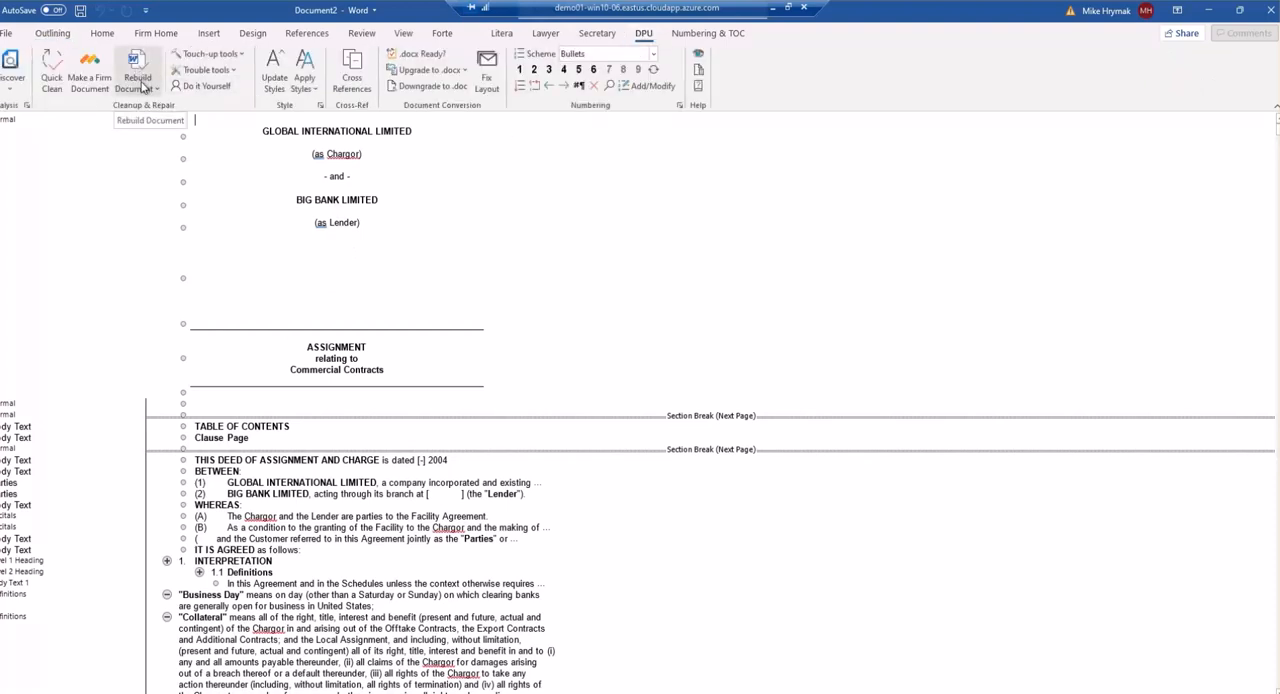
{"action": "left_click", "coordinate": [210, 54]}
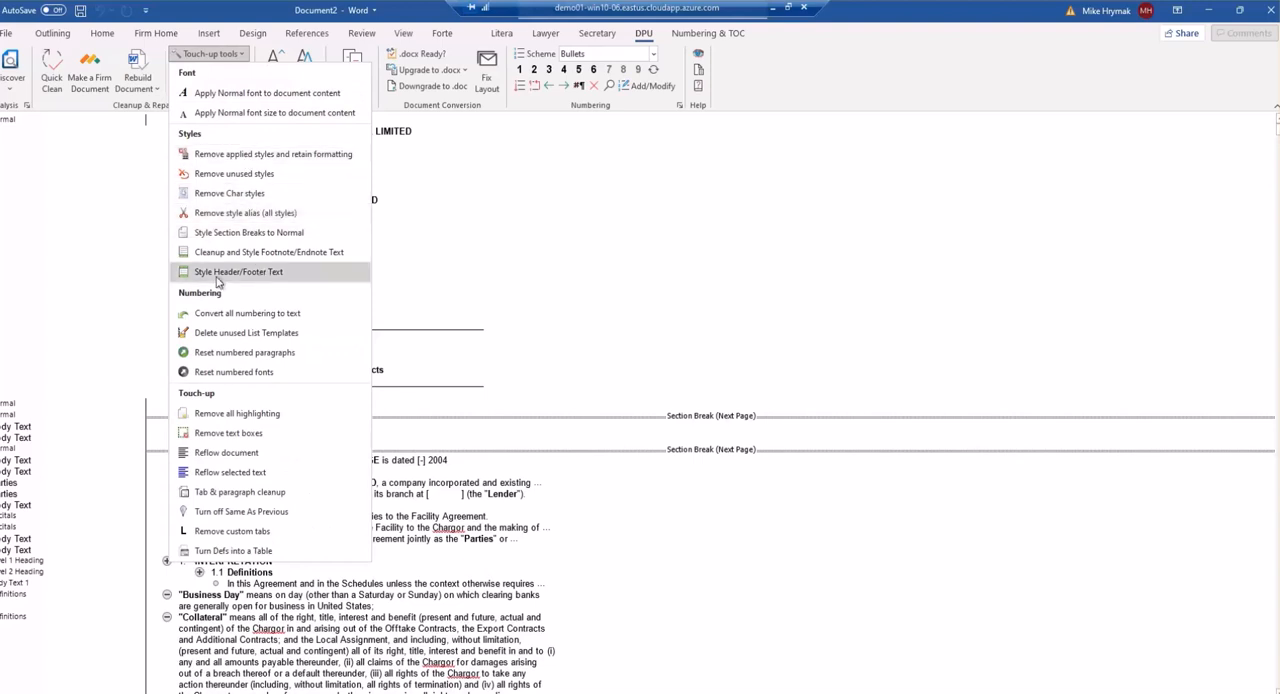
{"action": "left_click", "coordinate": [141, 250]}
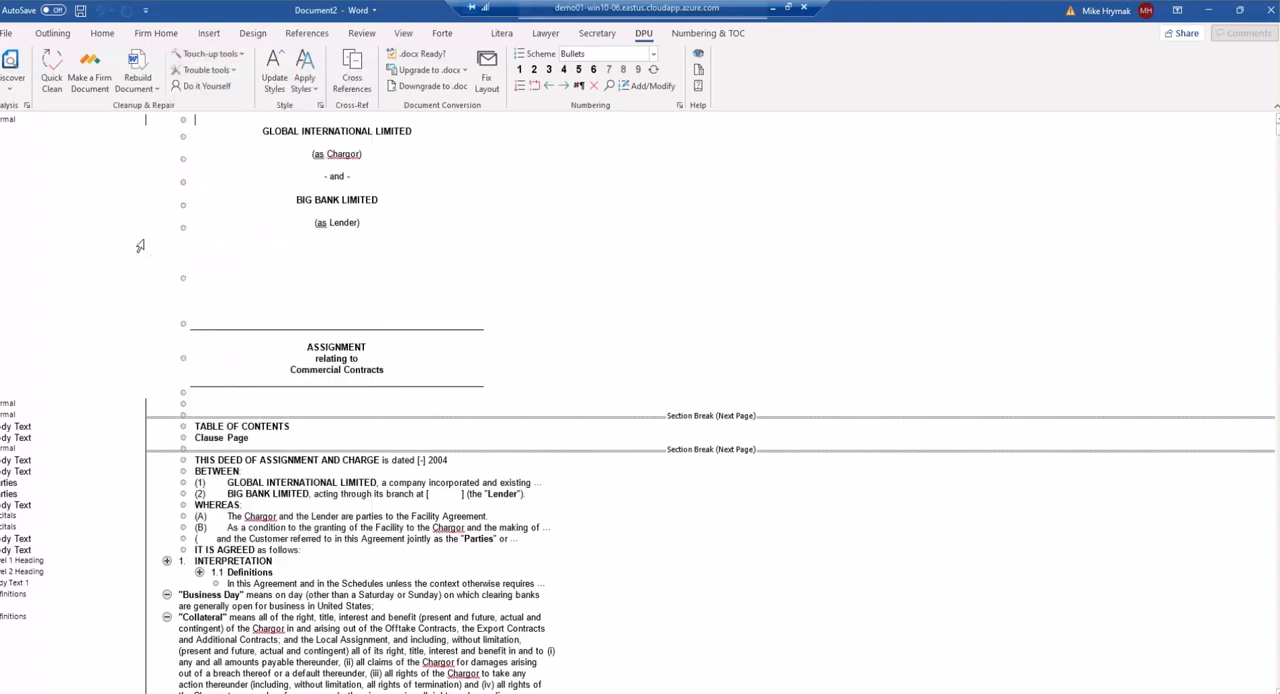
{"action": "left_click", "coordinate": [233, 72]}
{"action": "mouse_move", "coordinate": [236, 92]}
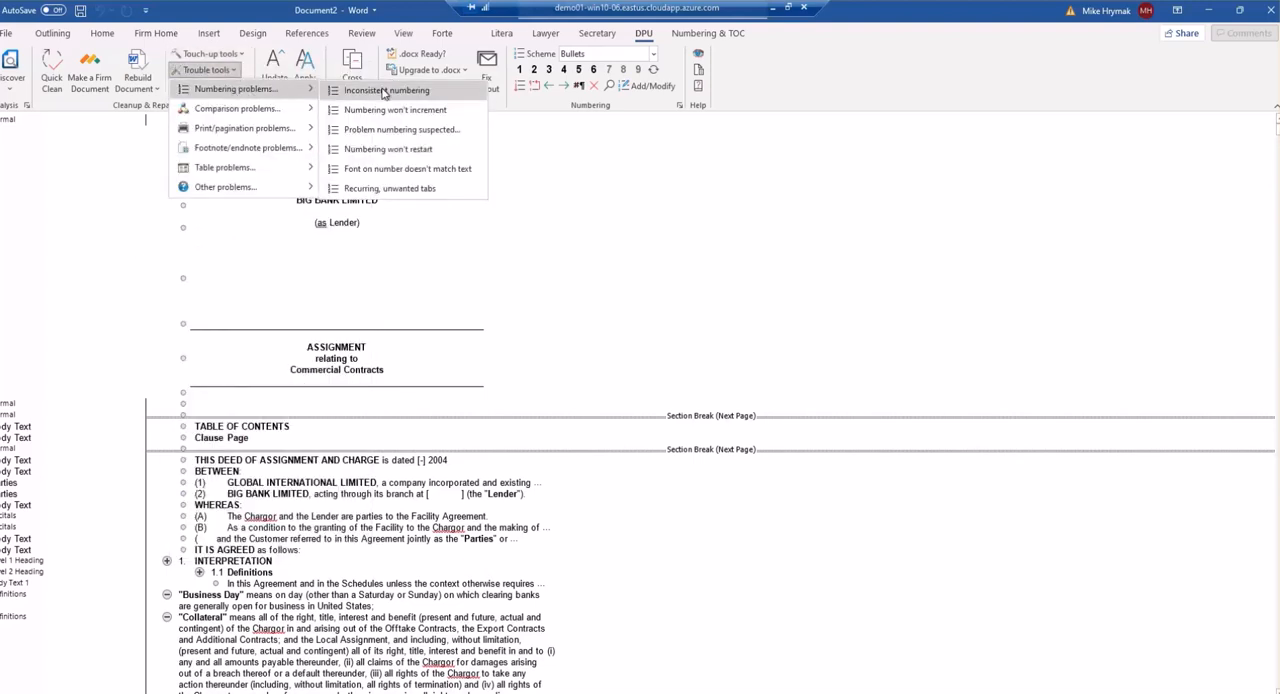
{"action": "mouse_move", "coordinate": [276, 131]}
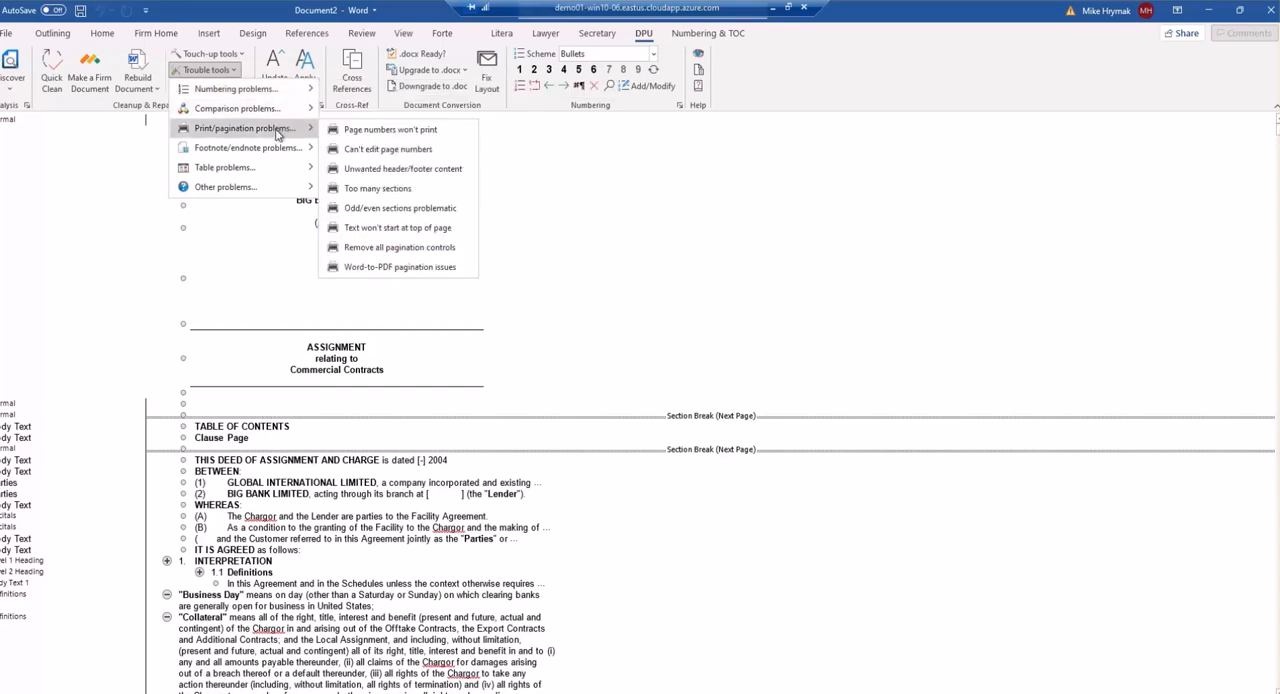
{"action": "left_click", "coordinate": [233, 276]}
Switch to the Scanned Reuse and Style Document and rebuild it as a scanned document.
{"action": "mouse_move", "coordinate": [440, 690]}
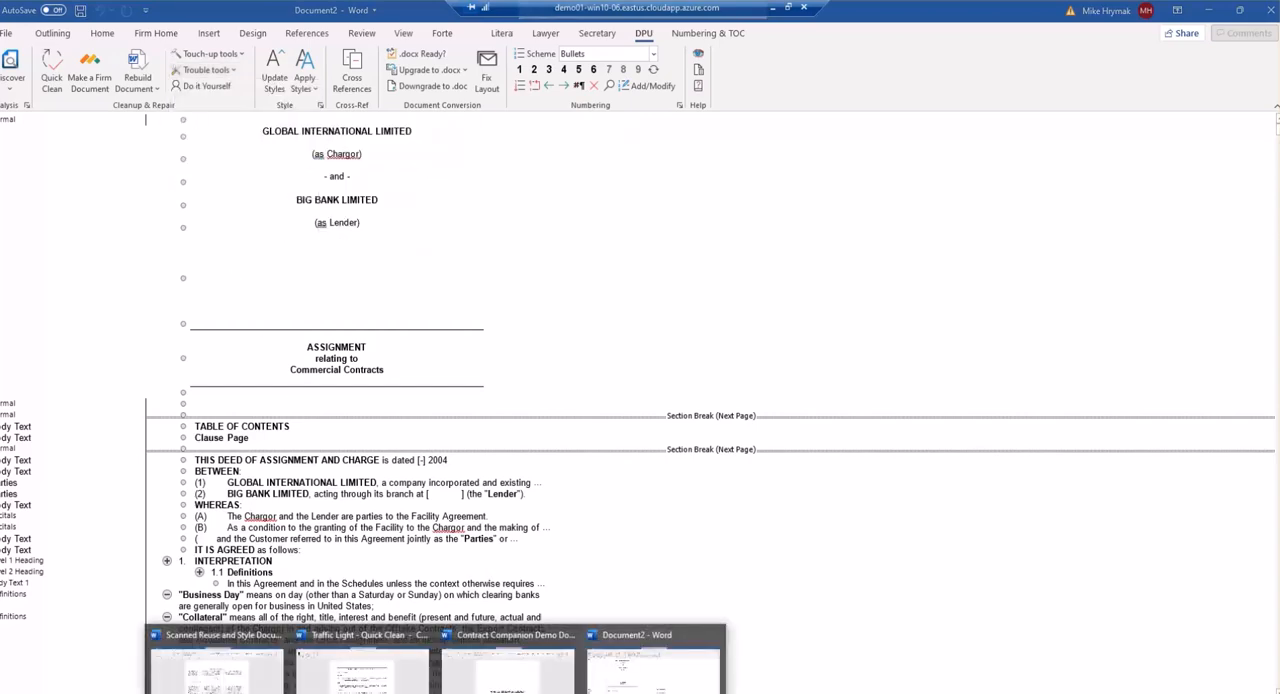
{"action": "left_click", "coordinate": [232, 686]}
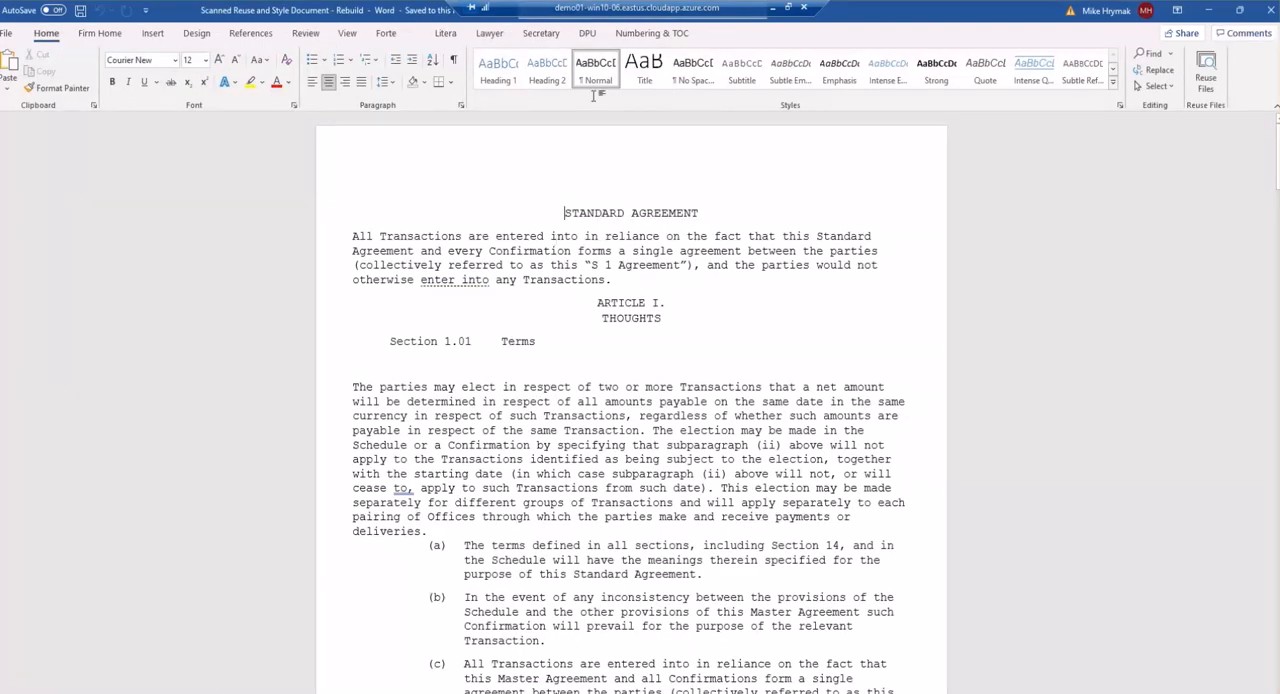
{"action": "left_click", "coordinate": [587, 35]}
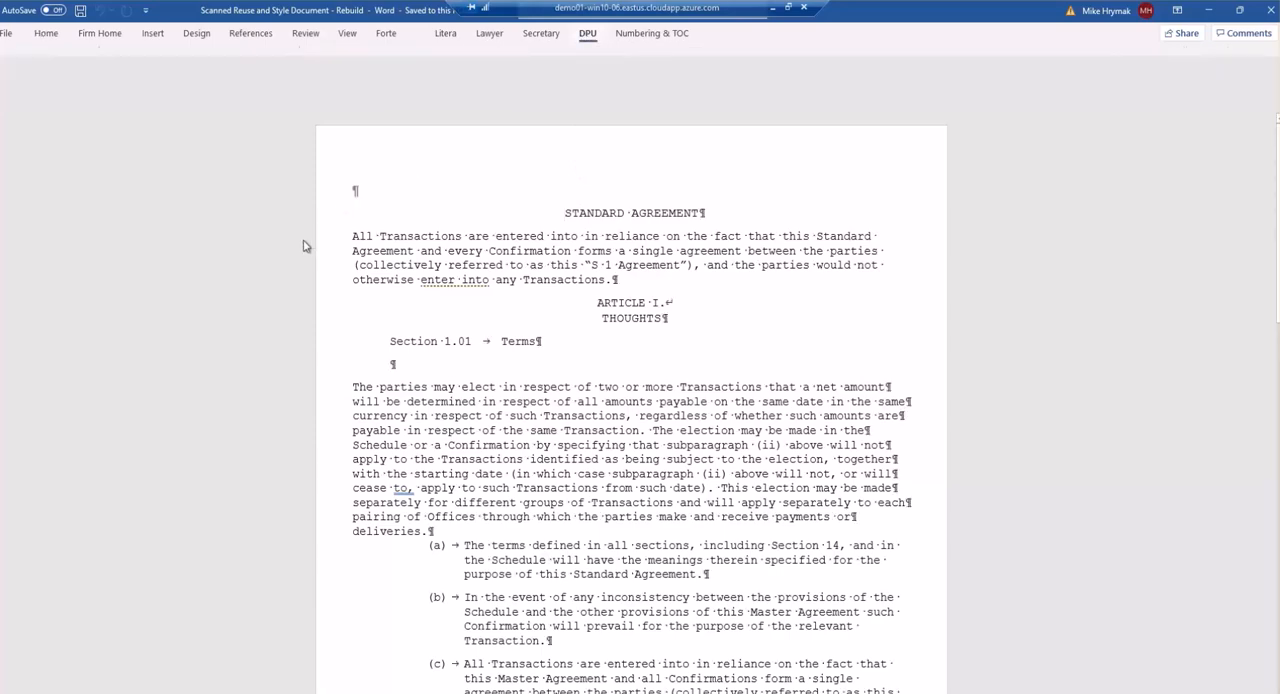
{"action": "left_click", "coordinate": [137, 82]}
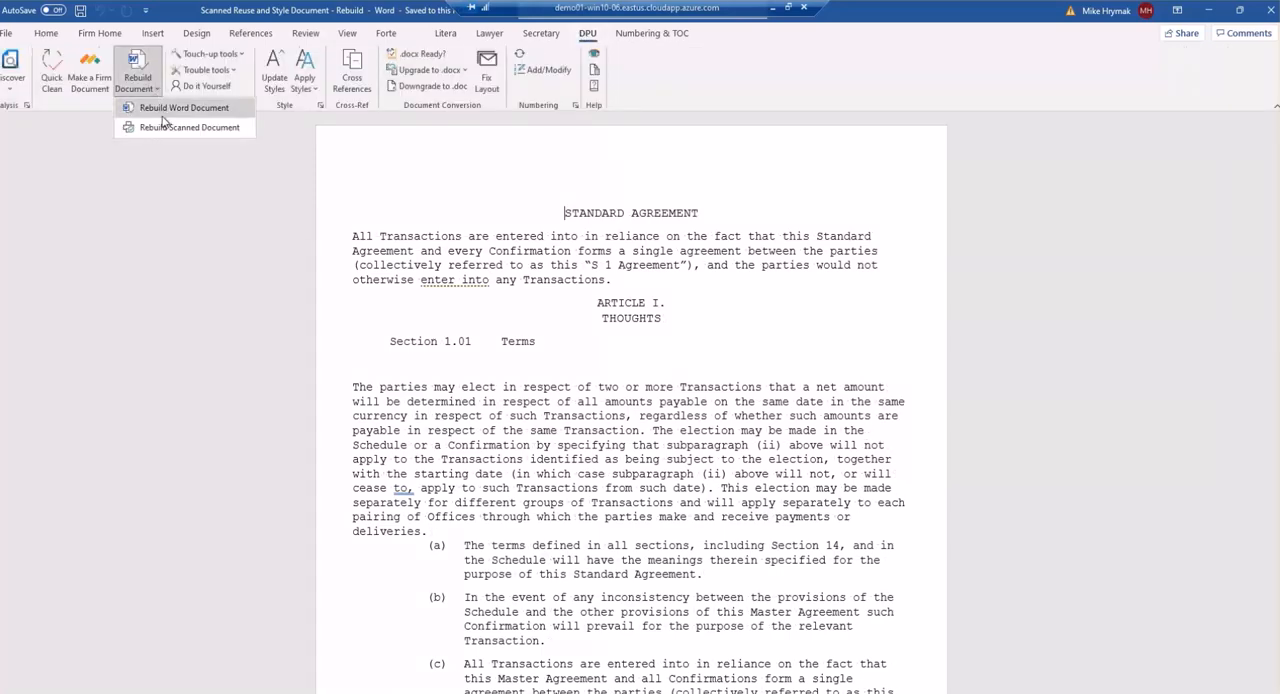
{"action": "left_click", "coordinate": [163, 128]}
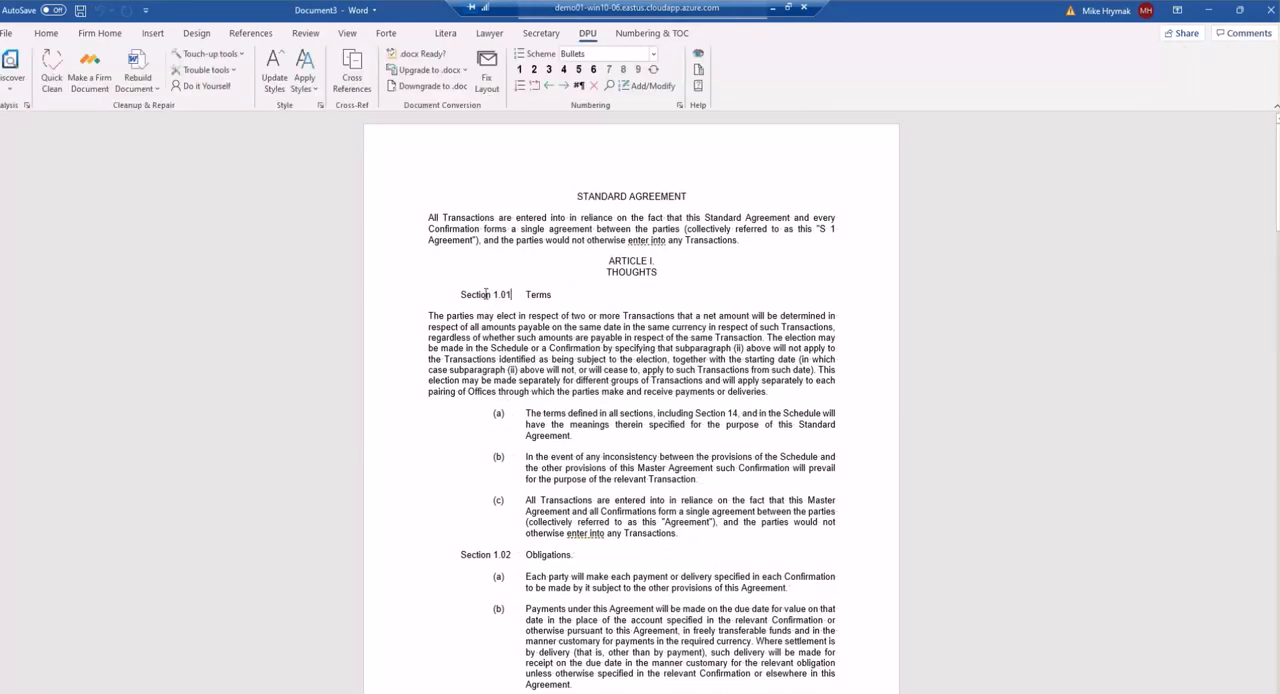
Apply styles to the rebuilt document using the Typed Numbers filter.
{"action": "left_click", "coordinate": [486, 293]}
{"action": "left_click", "coordinate": [498, 391]}
{"action": "left_click", "coordinate": [297, 91]}
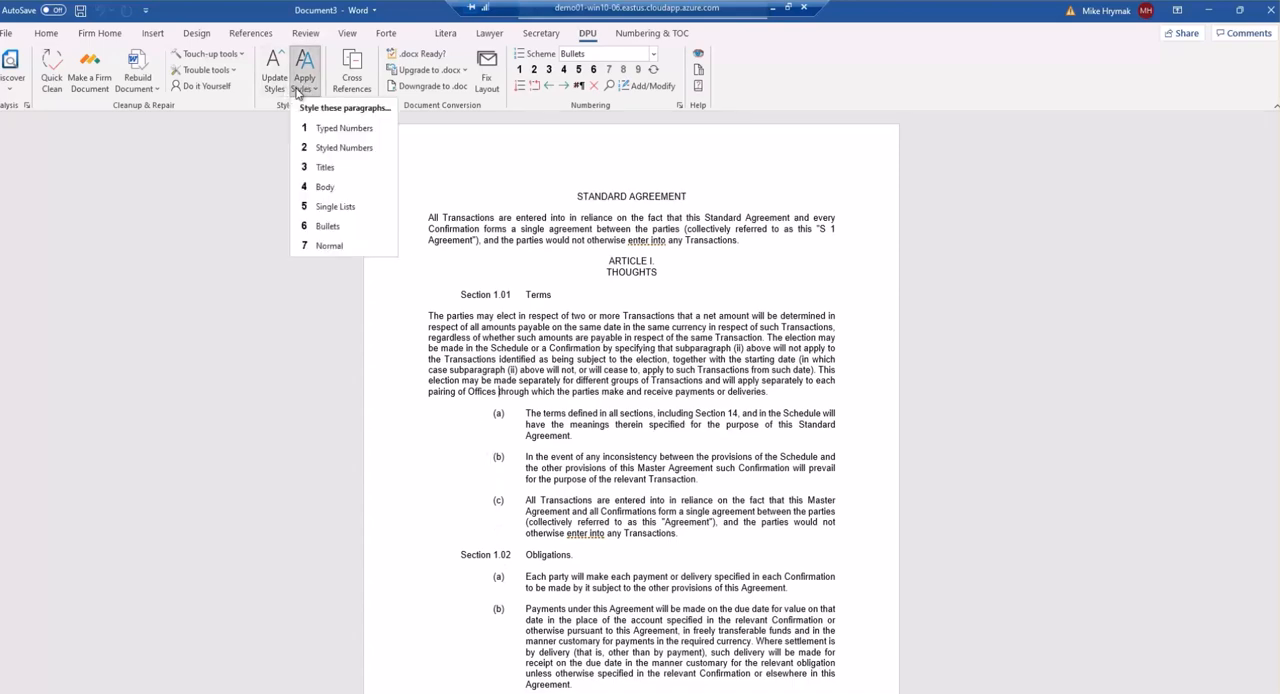
{"action": "left_click", "coordinate": [336, 131]}
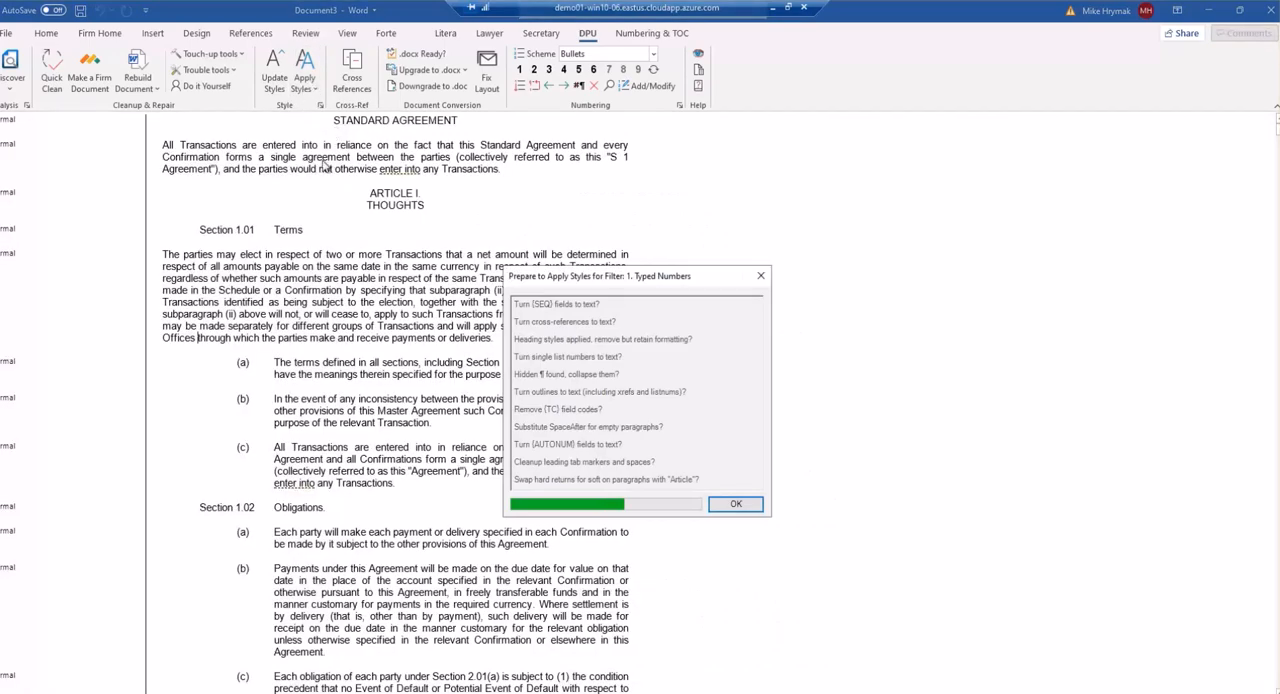
{"action": "left_click", "coordinate": [731, 506]}
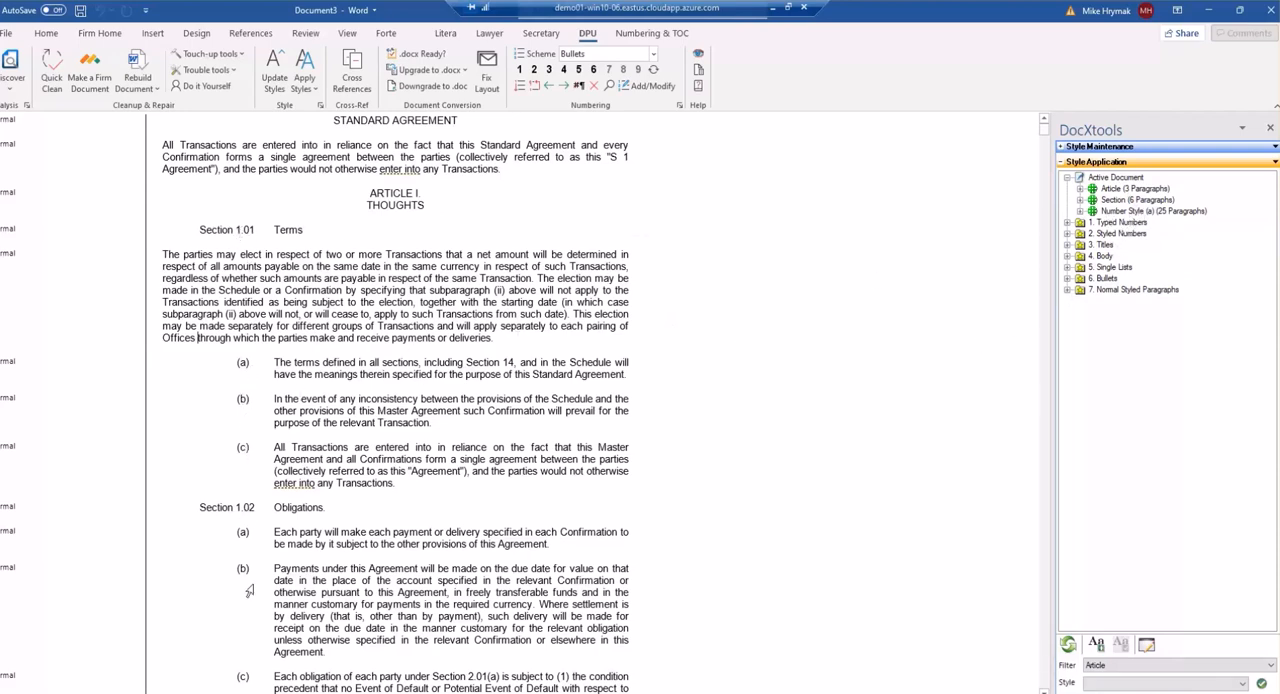
Expand the Section group in the style application tree to review its paragraphs.
{"action": "left_click", "coordinate": [1080, 201]}
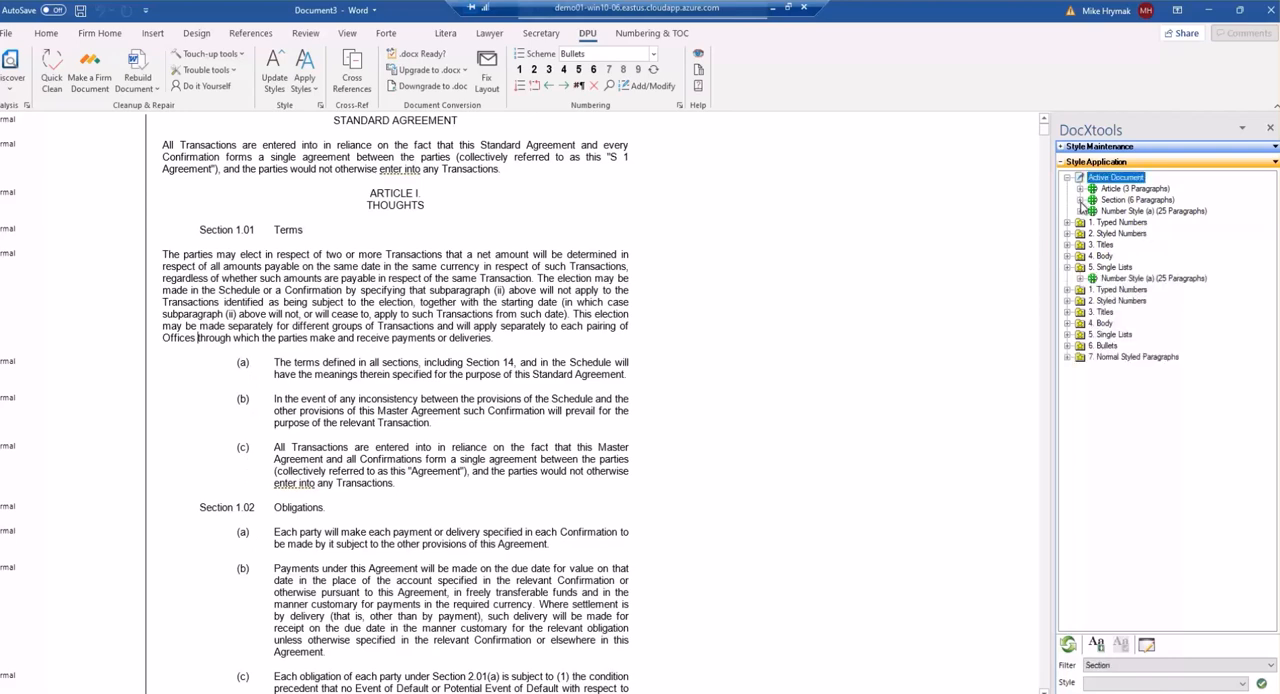
{"action": "left_click", "coordinate": [1100, 203]}
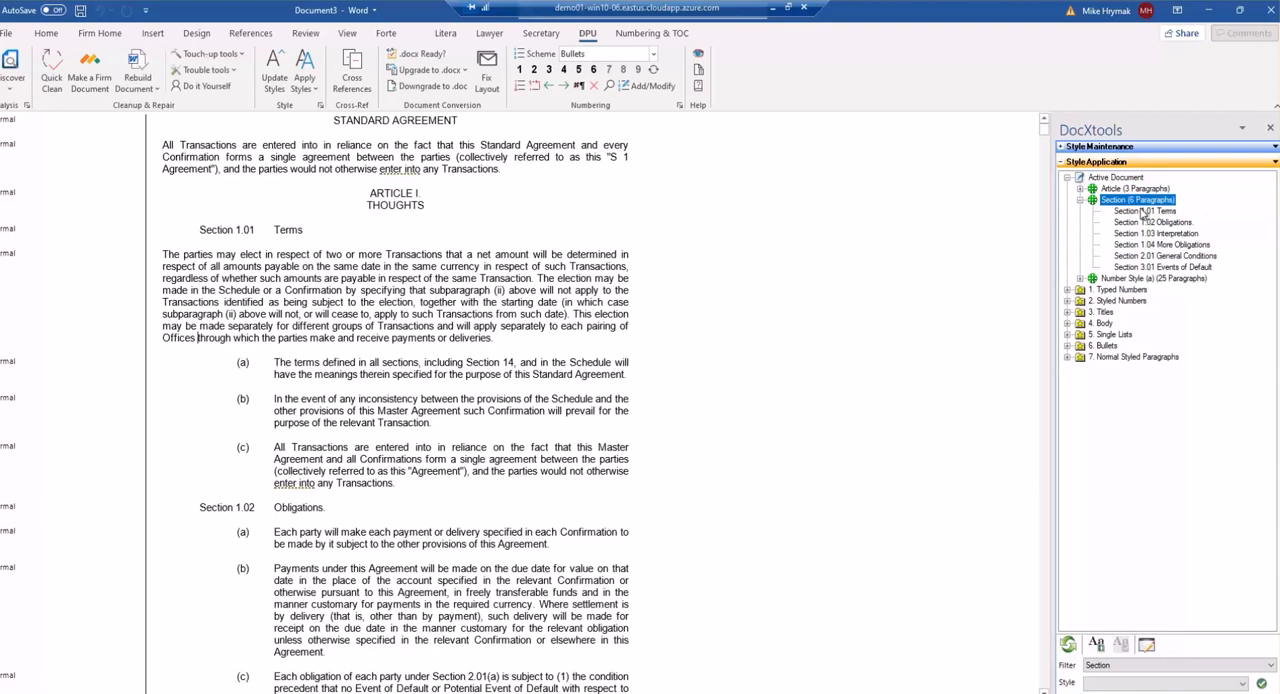
Apply the Level 2 Number style to the paragraphs in the Section group.
{"action": "left_click", "coordinate": [1242, 683]}
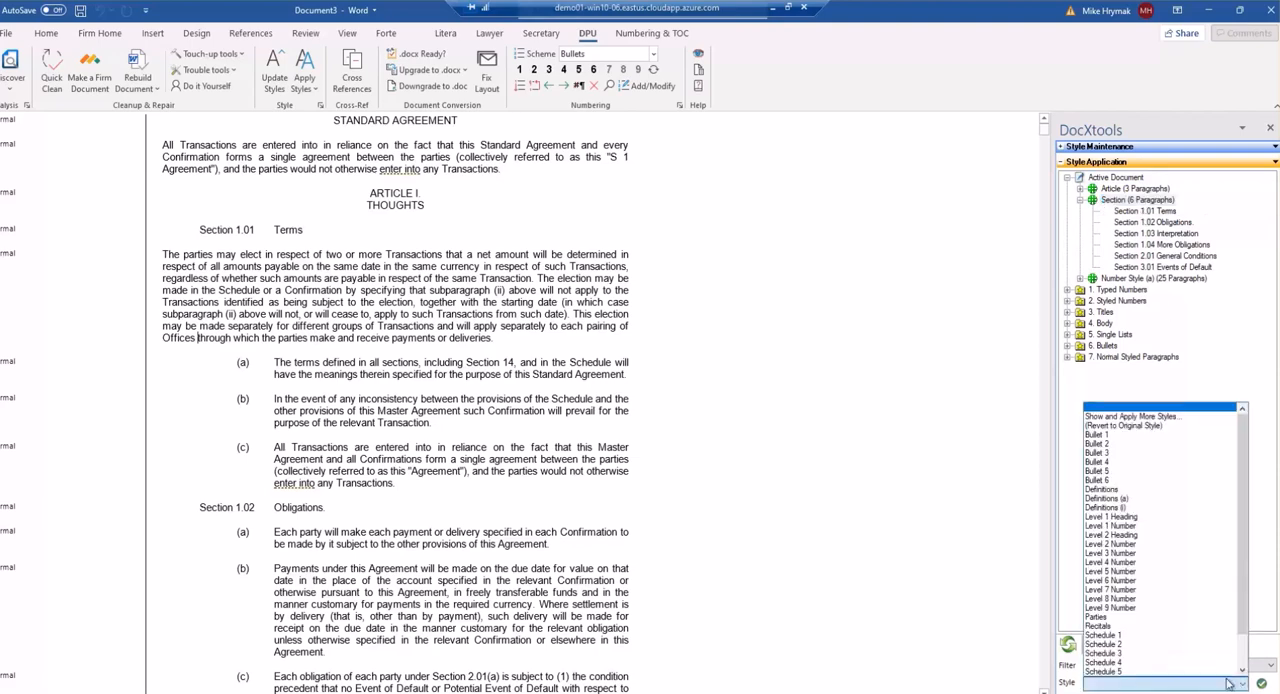
{"action": "left_click", "coordinate": [1125, 544]}
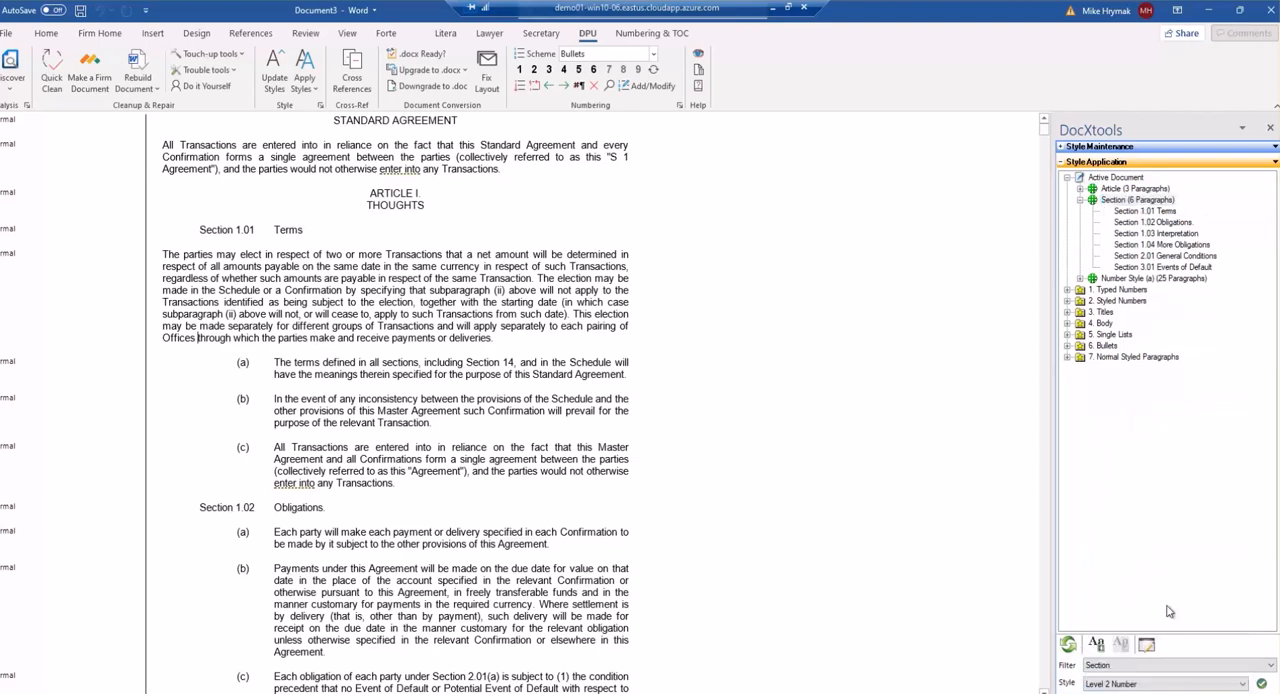
{"action": "left_click", "coordinate": [1261, 684]}
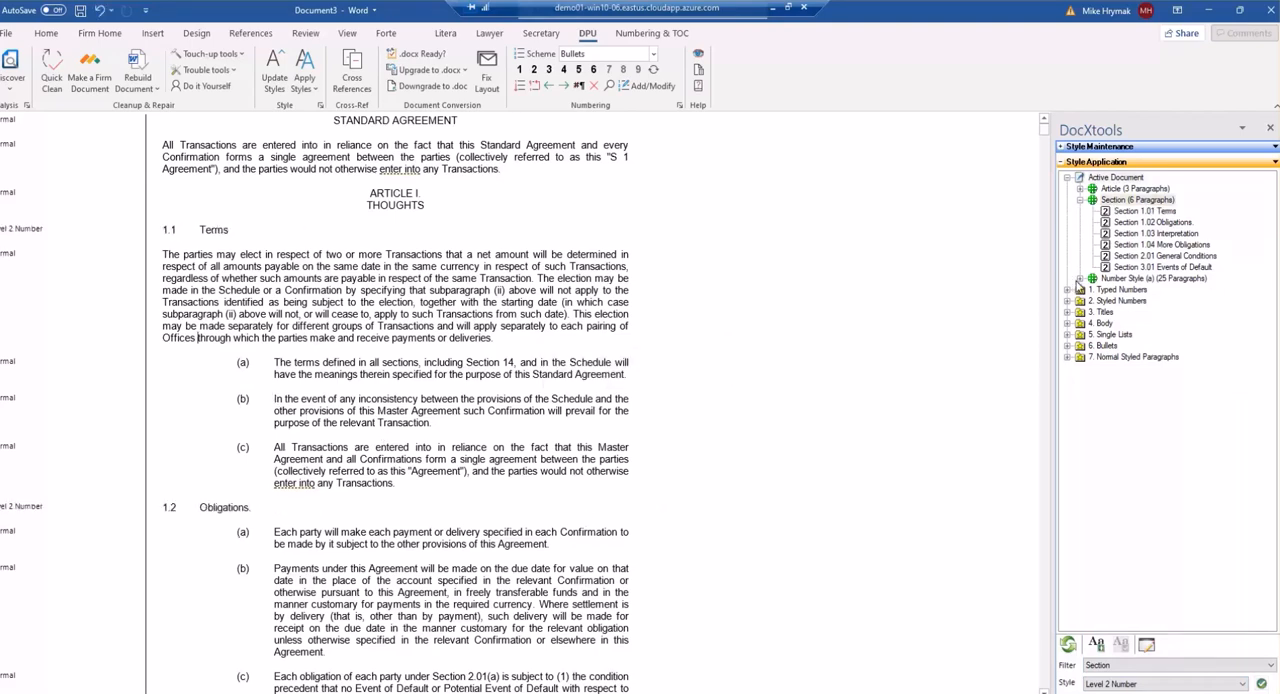
Filter on Number Style (a) and apply the Level 3 Number style to those paragraphs.
{"action": "left_click", "coordinate": [1081, 280]}
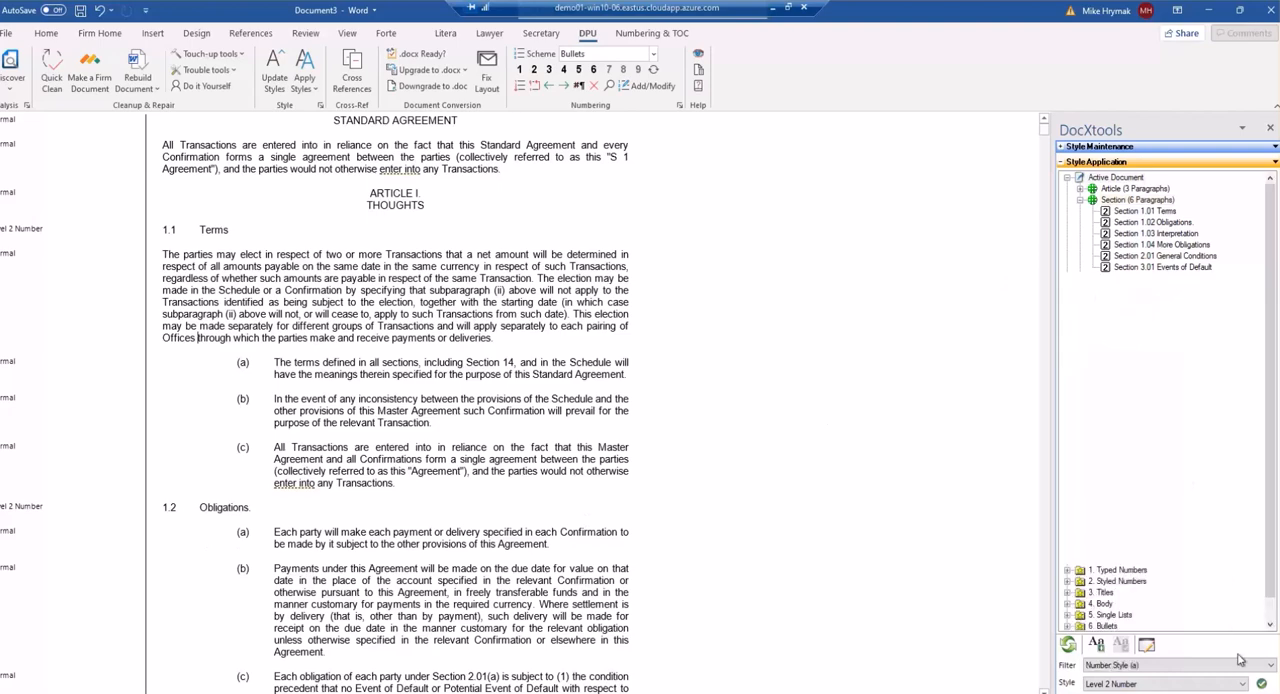
{"action": "left_click", "coordinate": [1243, 683]}
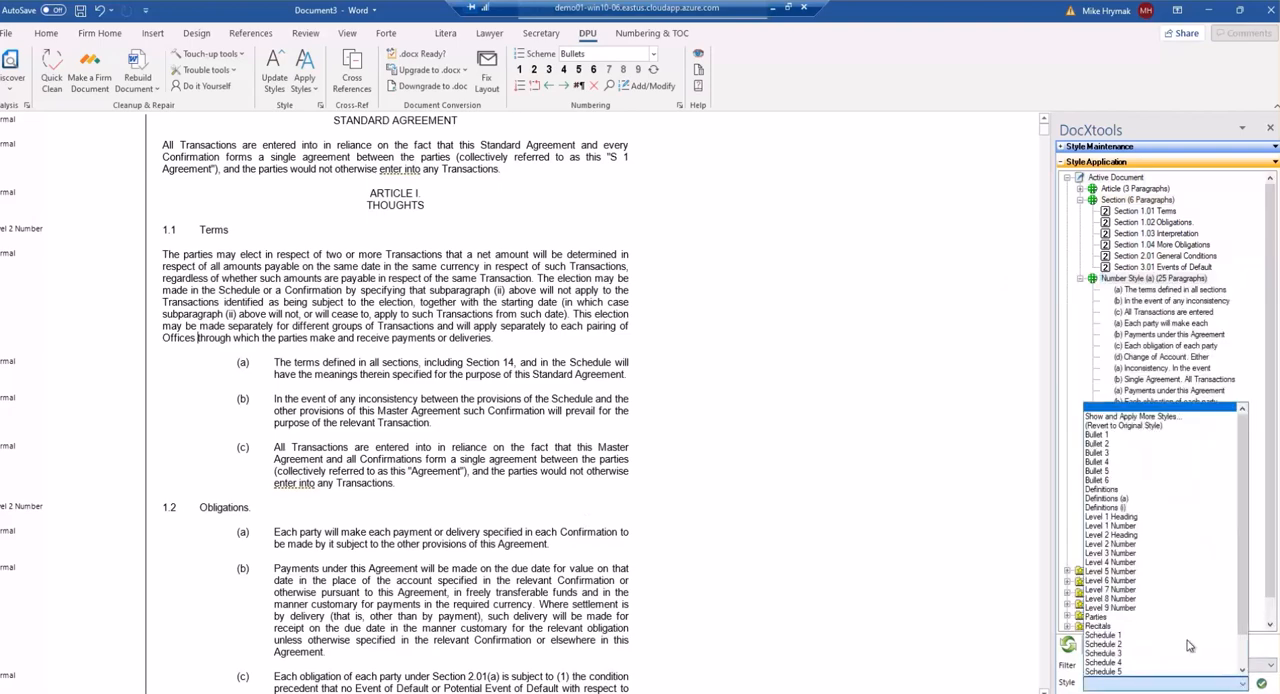
{"action": "left_click", "coordinate": [1136, 553]}
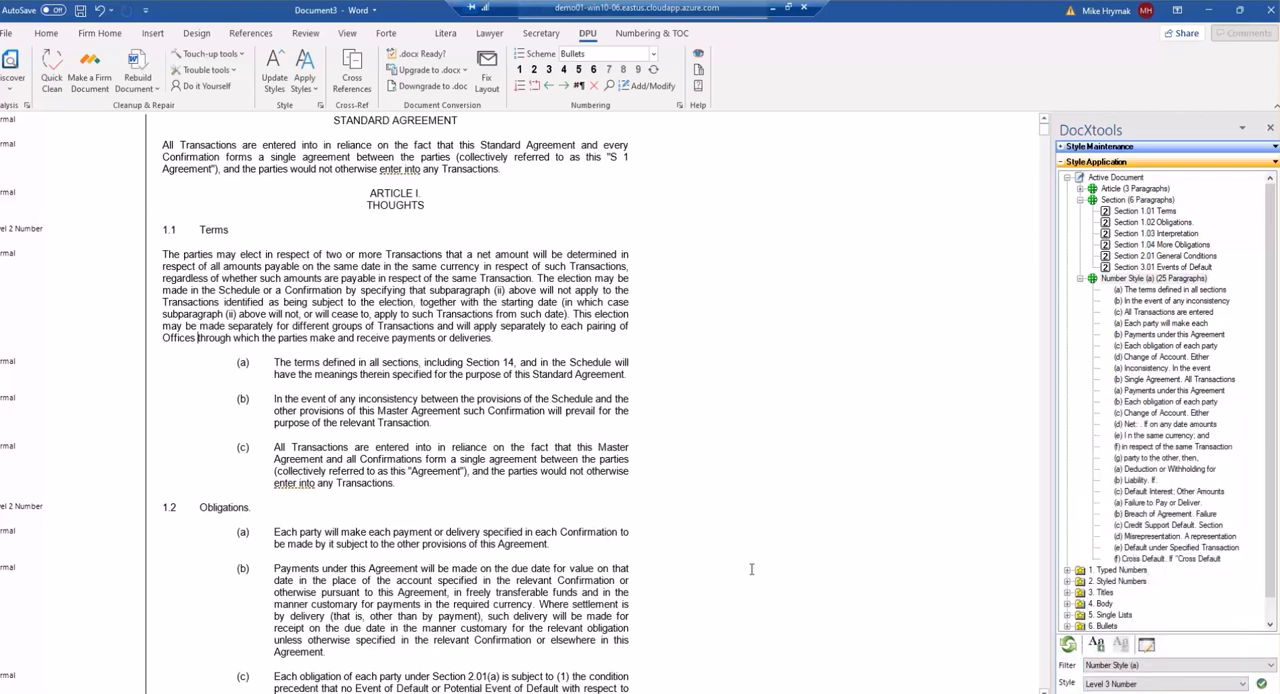
{"action": "left_click", "coordinate": [1262, 683]}
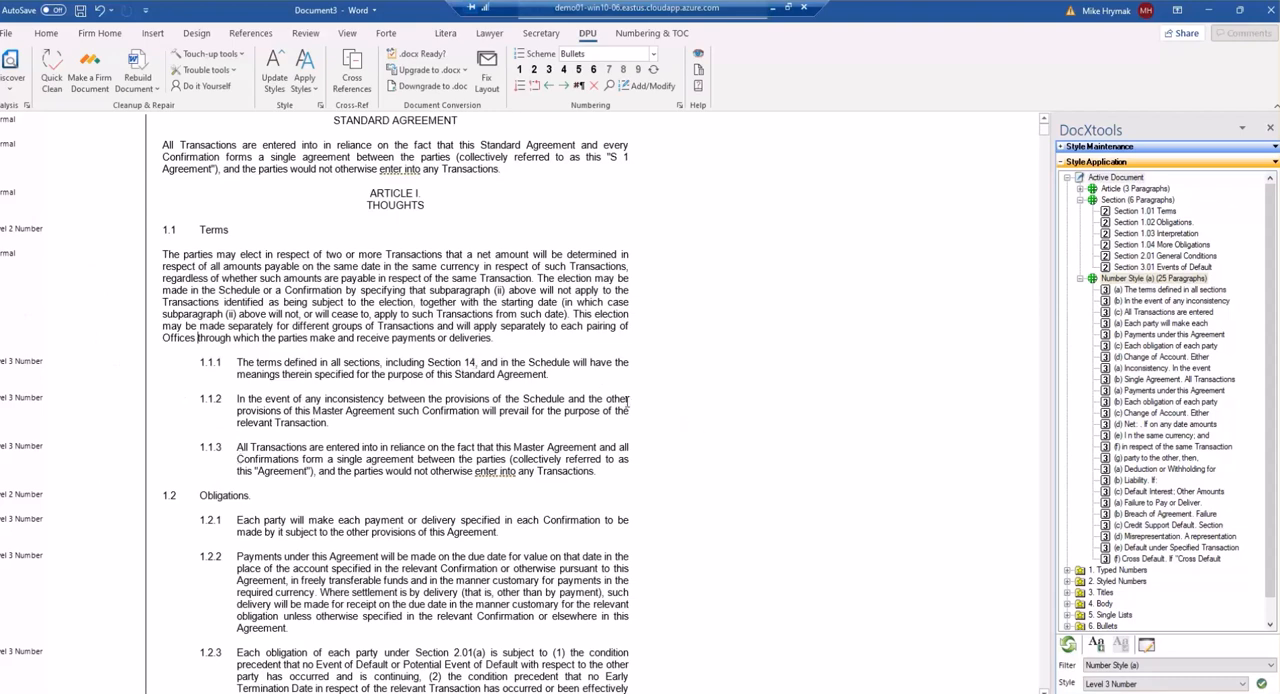
Close the DocXtools pane and open the numbering scheme list.
{"action": "left_click", "coordinate": [1270, 128]}
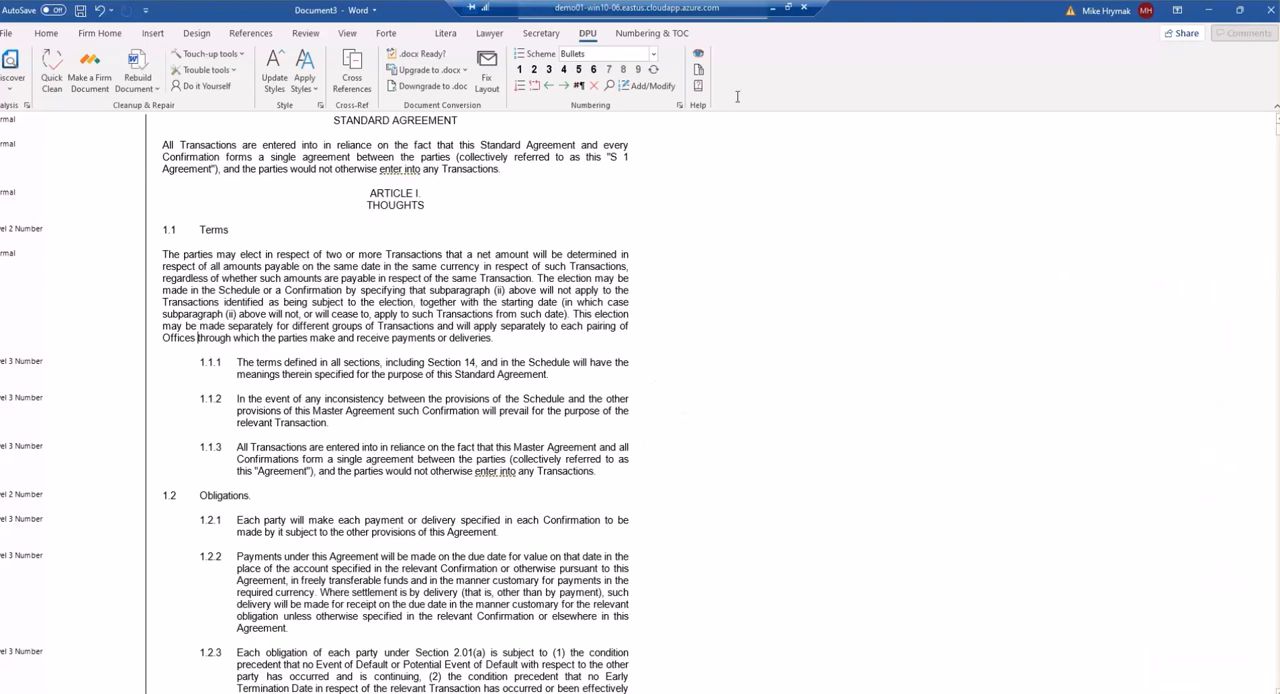
{"action": "left_click", "coordinate": [653, 54]}
{"action": "left_click", "coordinate": [595, 71]}
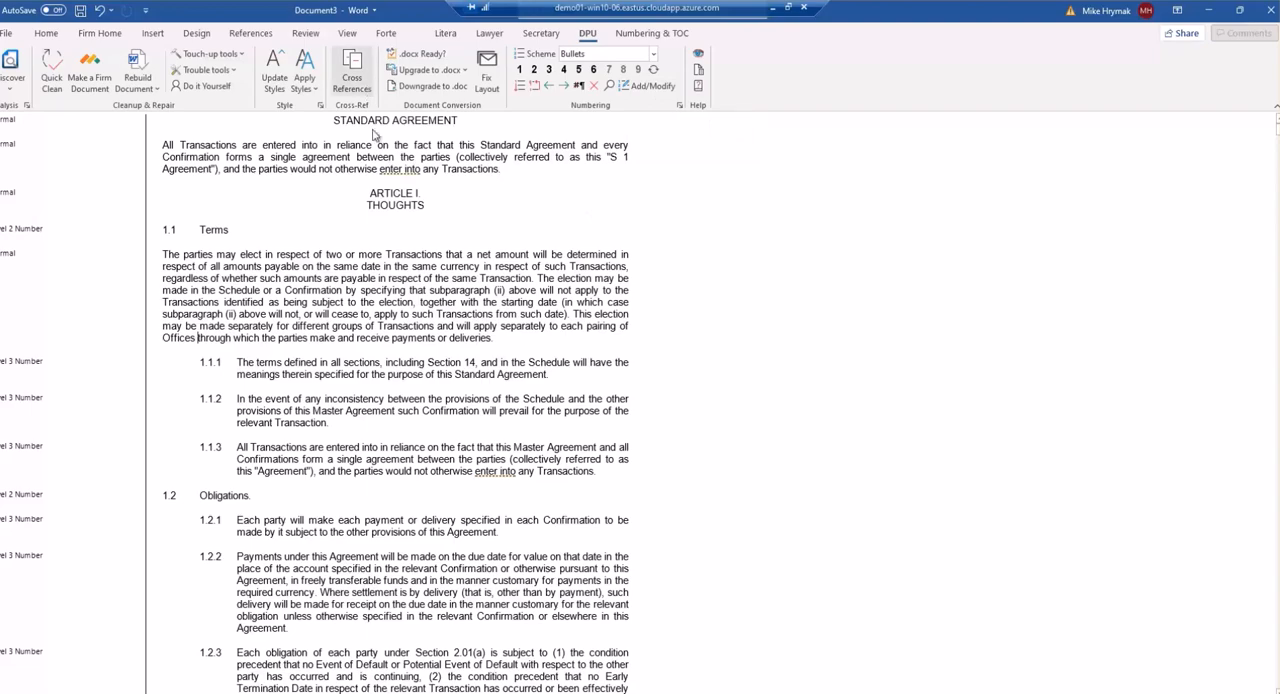
Switch to the Assignment document and run Cross References to scan its numbers and references.
{"action": "left_click", "coordinate": [435, 692]}
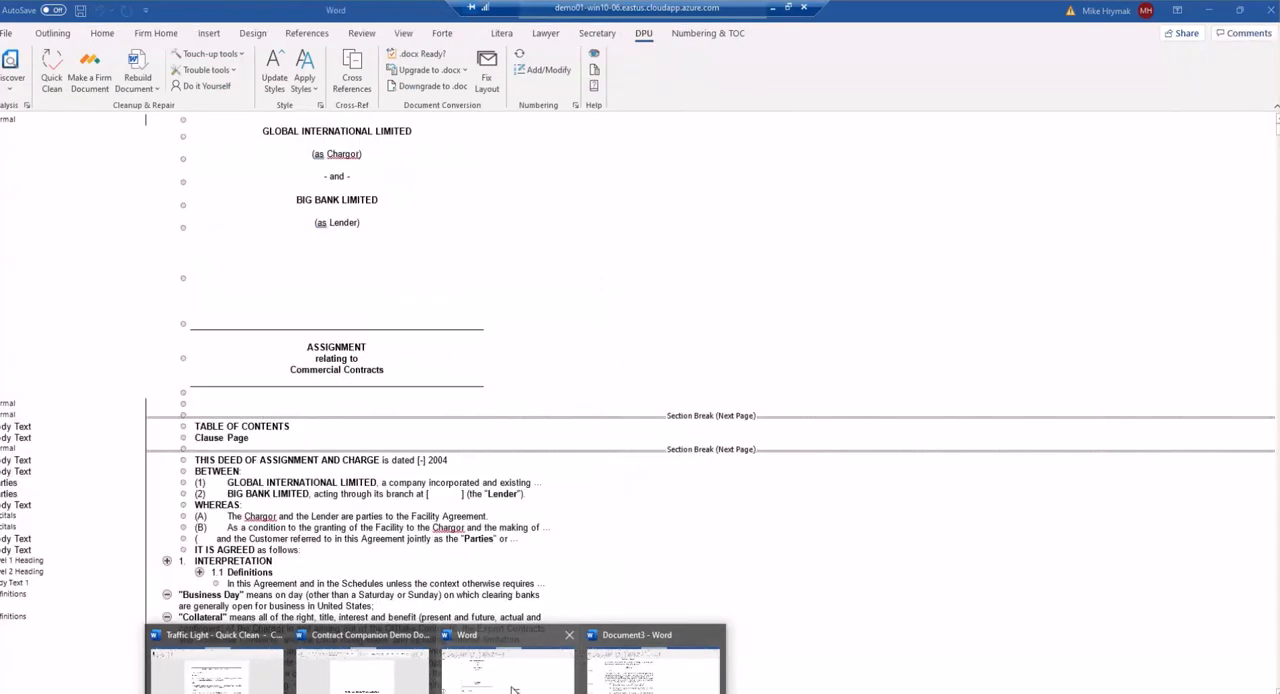
{"action": "left_click", "coordinate": [512, 688]}
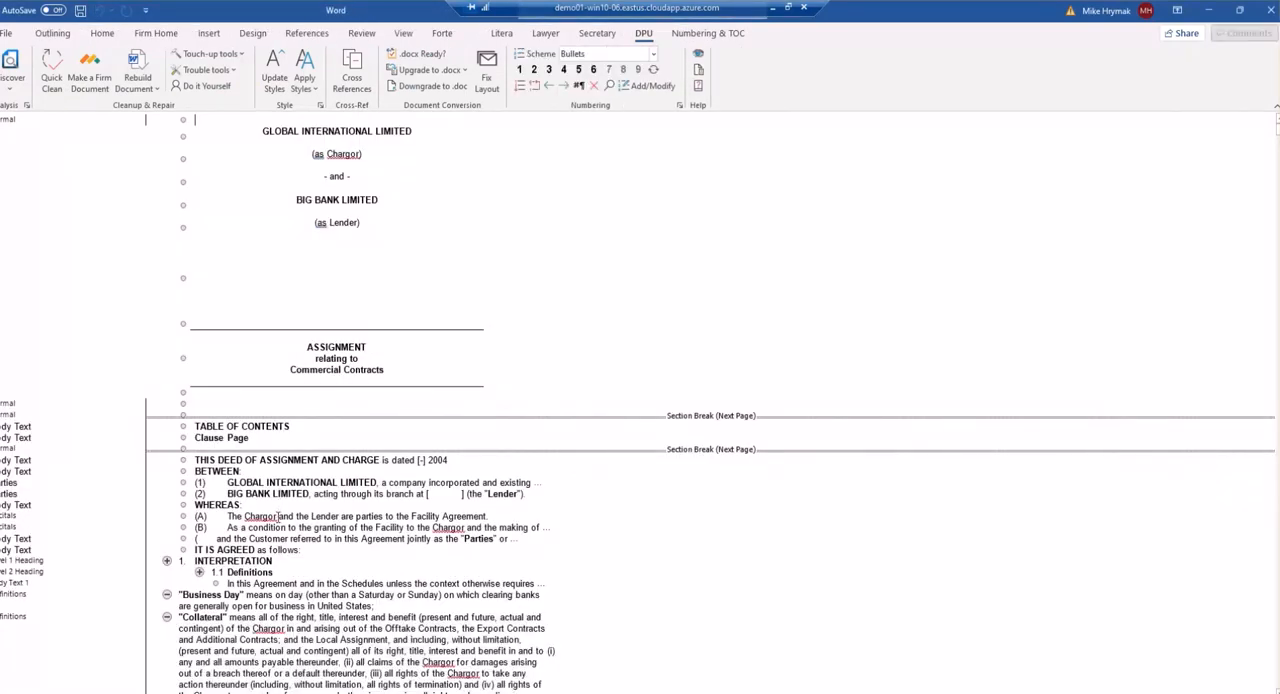
{"action": "left_click", "coordinate": [352, 66]}
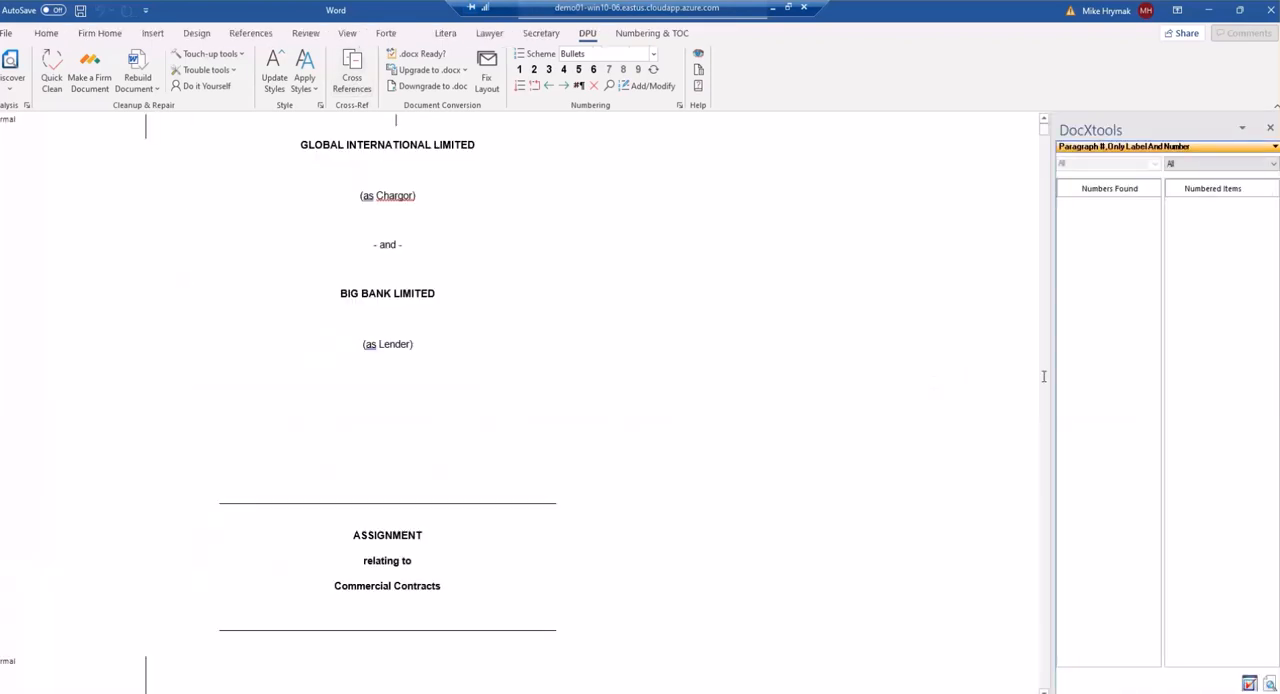
{"action": "left_click", "coordinate": [1270, 684]}
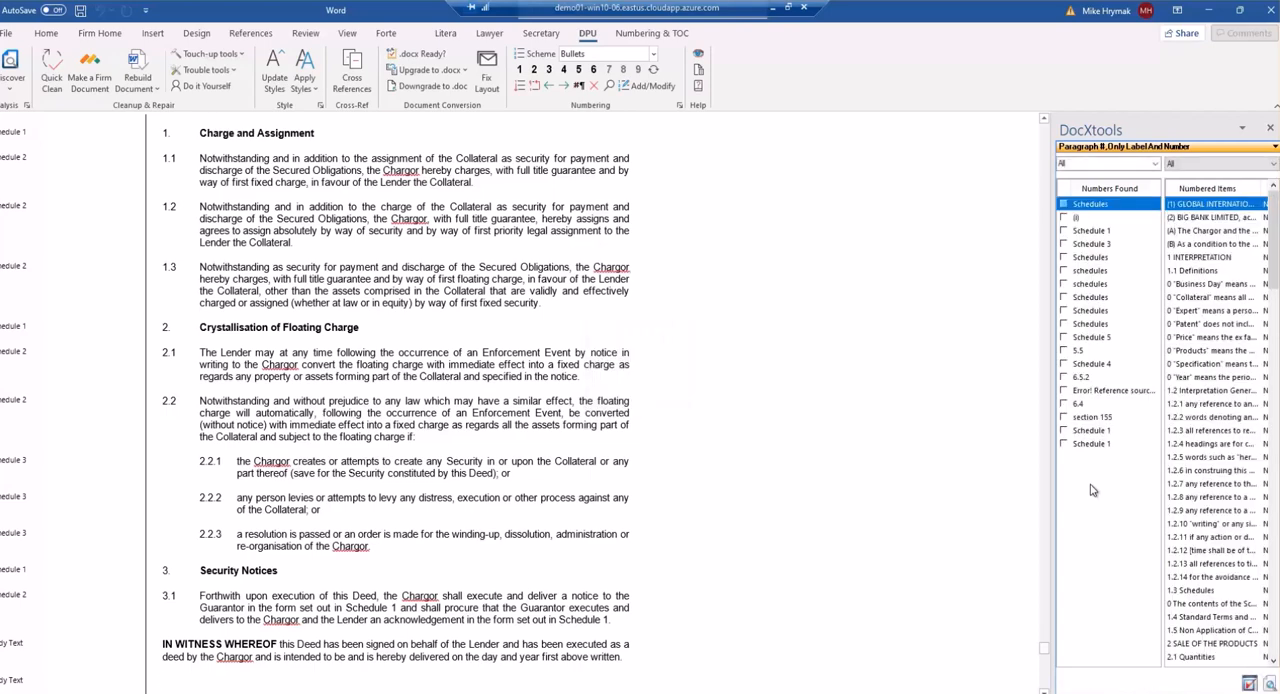
Relink the broken Error! Reference source not found cross-reference to paragraph 6.5.2.
{"action": "left_click", "coordinate": [1084, 351]}
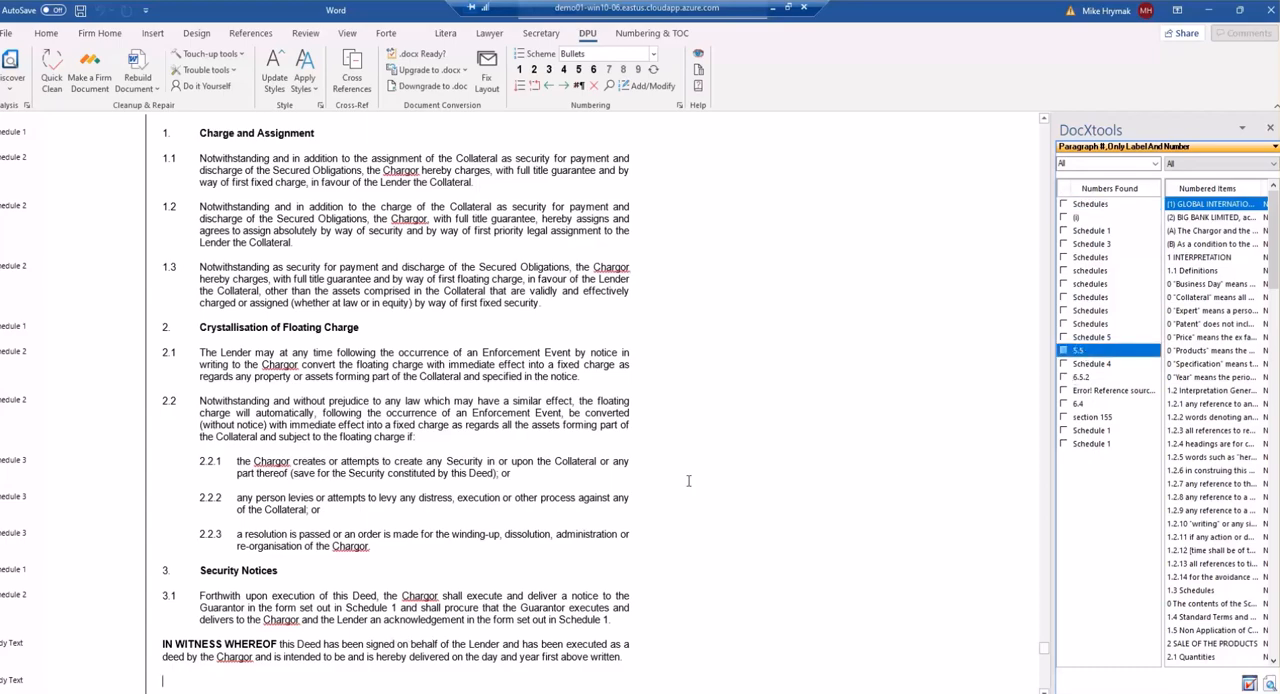
{"action": "left_click", "coordinate": [1092, 390]}
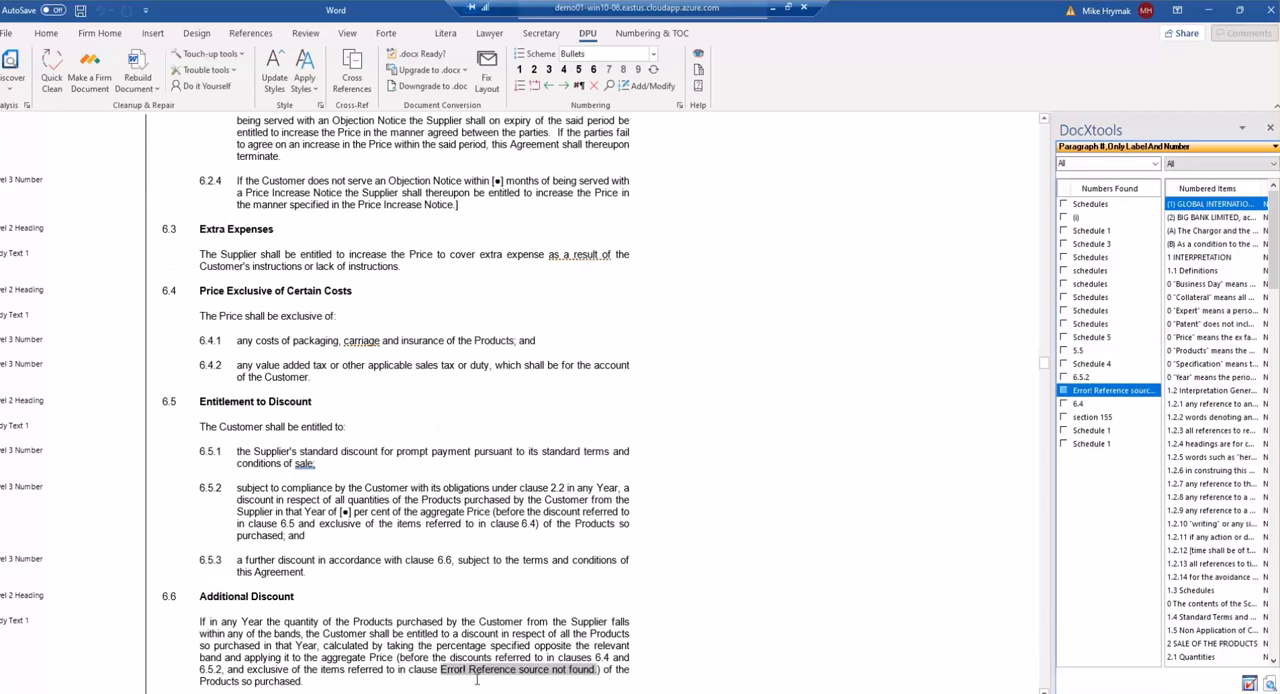
{"action": "left_click", "coordinate": [1249, 685]}
{"action": "scroll", "coordinate": [1220, 465], "scroll_direction": "down", "scroll_amount": 4}
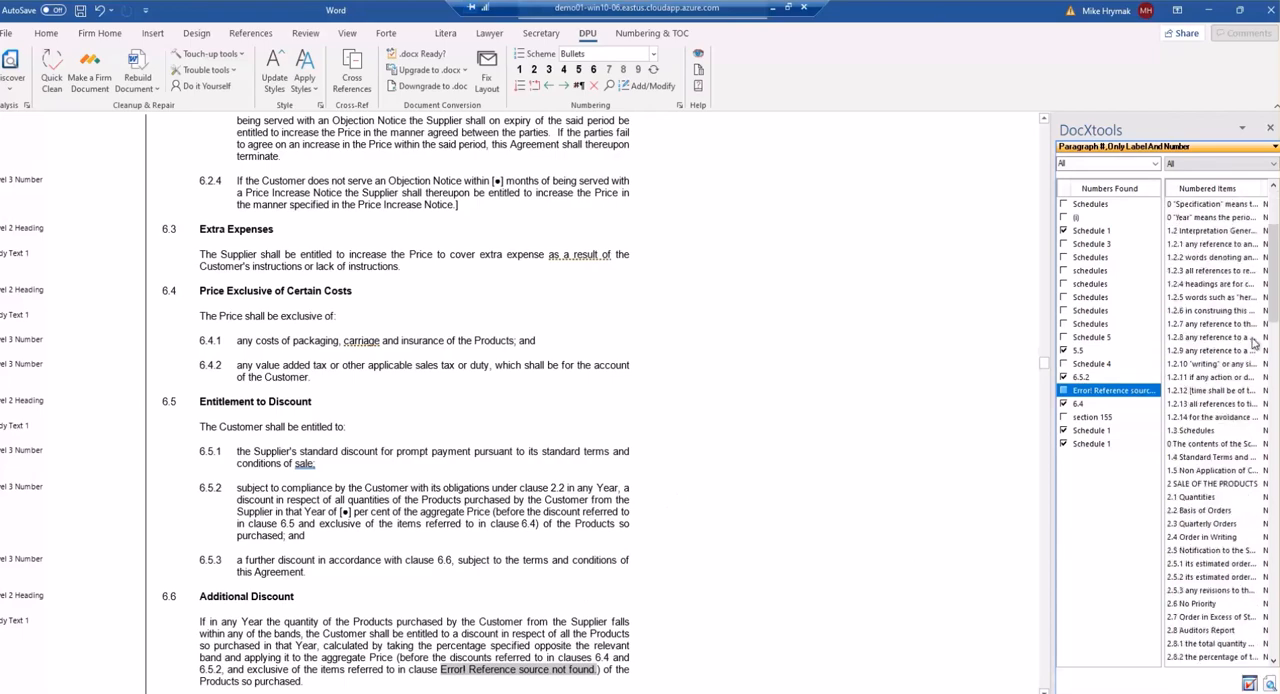
{"action": "left_click_drag", "start_coordinate": [1273, 313], "coordinate": [1273, 478]}
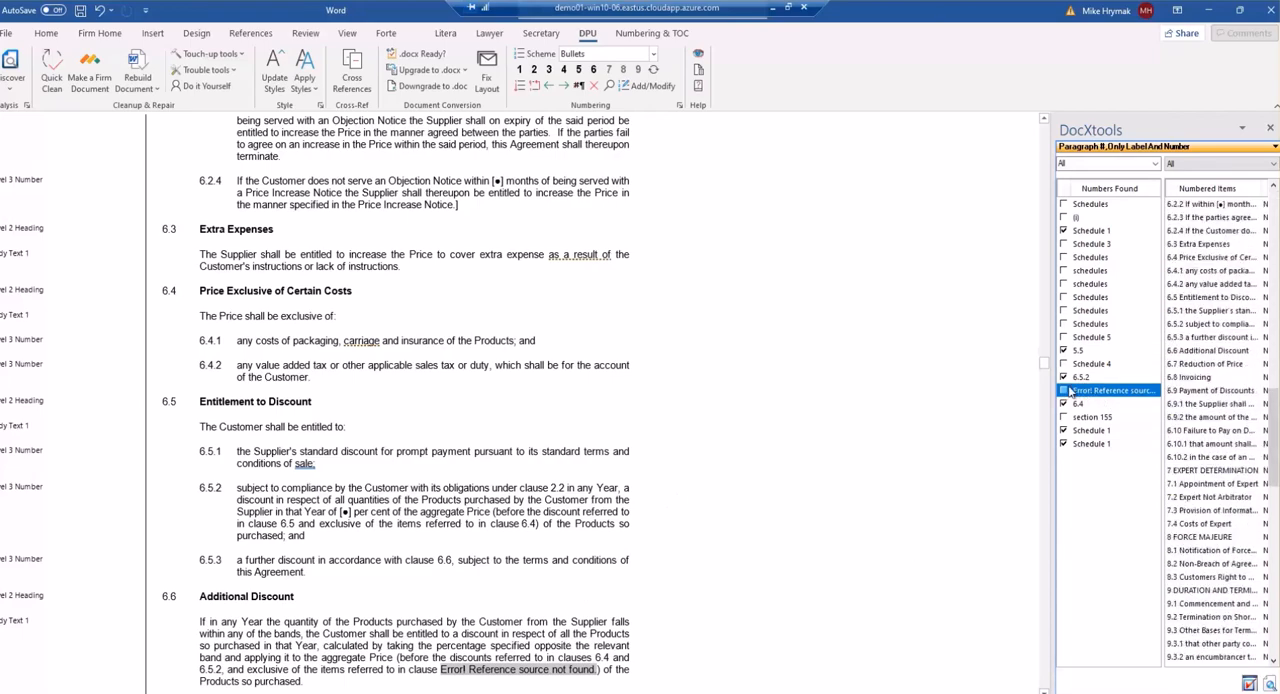
{"action": "left_click_drag", "start_coordinate": [1064, 390], "coordinate": [1196, 331]}
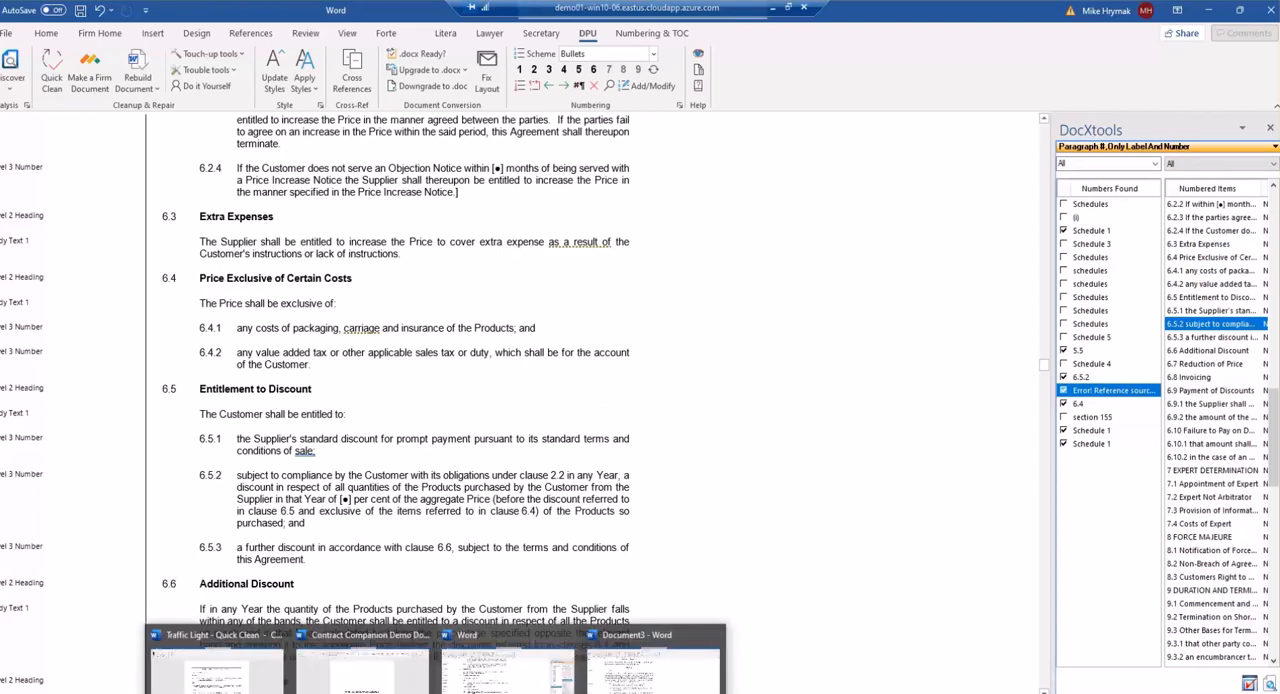
Switch to the Contract Companion Demo Doc and open the Litera Repair tools.
{"action": "left_click", "coordinate": [343, 680]}
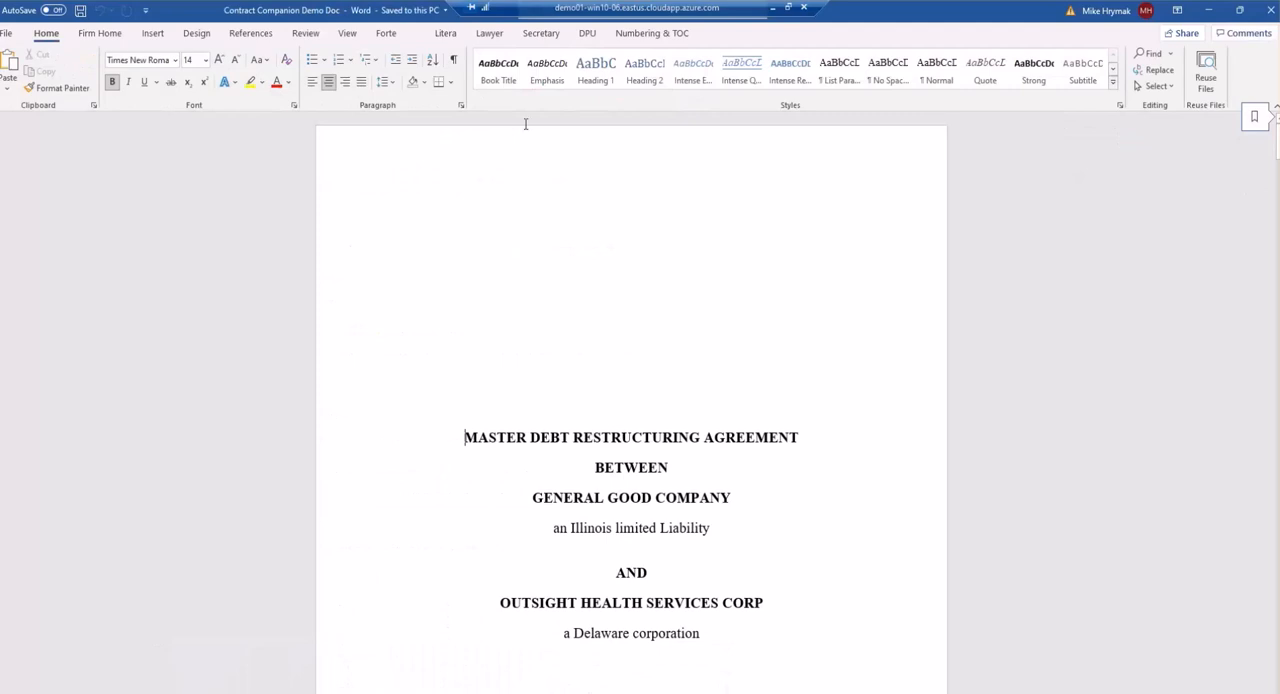
{"action": "left_click", "coordinate": [447, 33]}
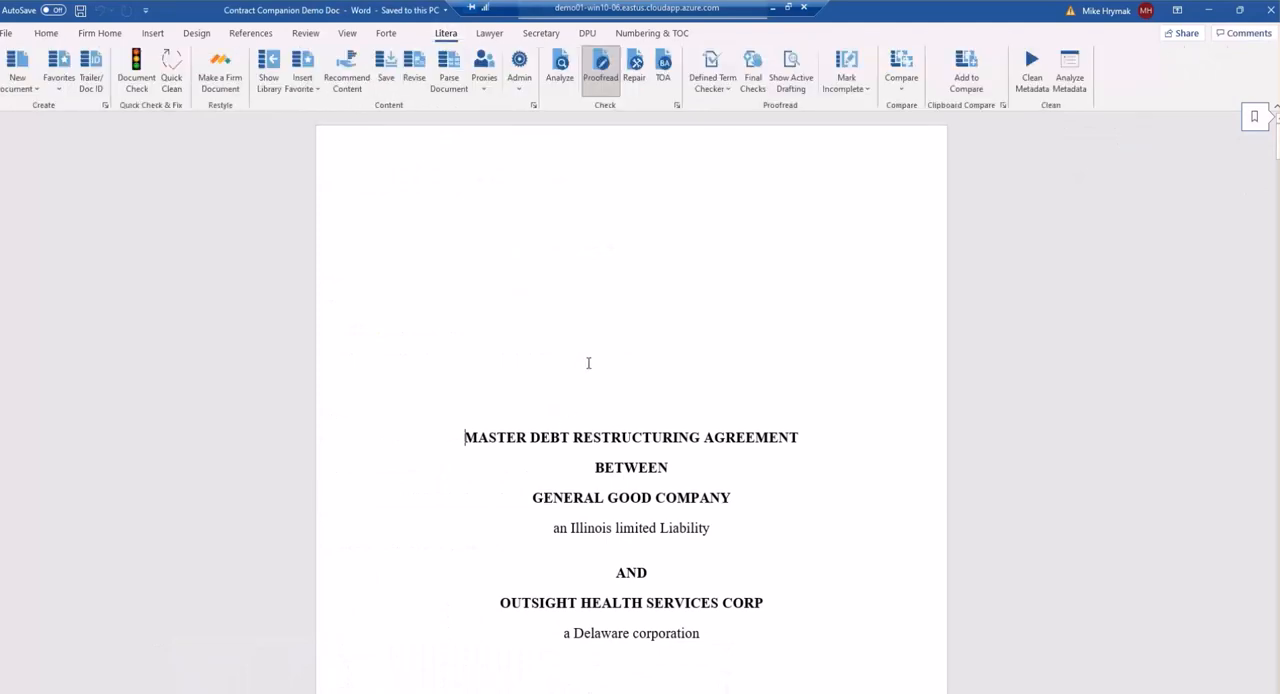
{"action": "left_click", "coordinate": [603, 86]}
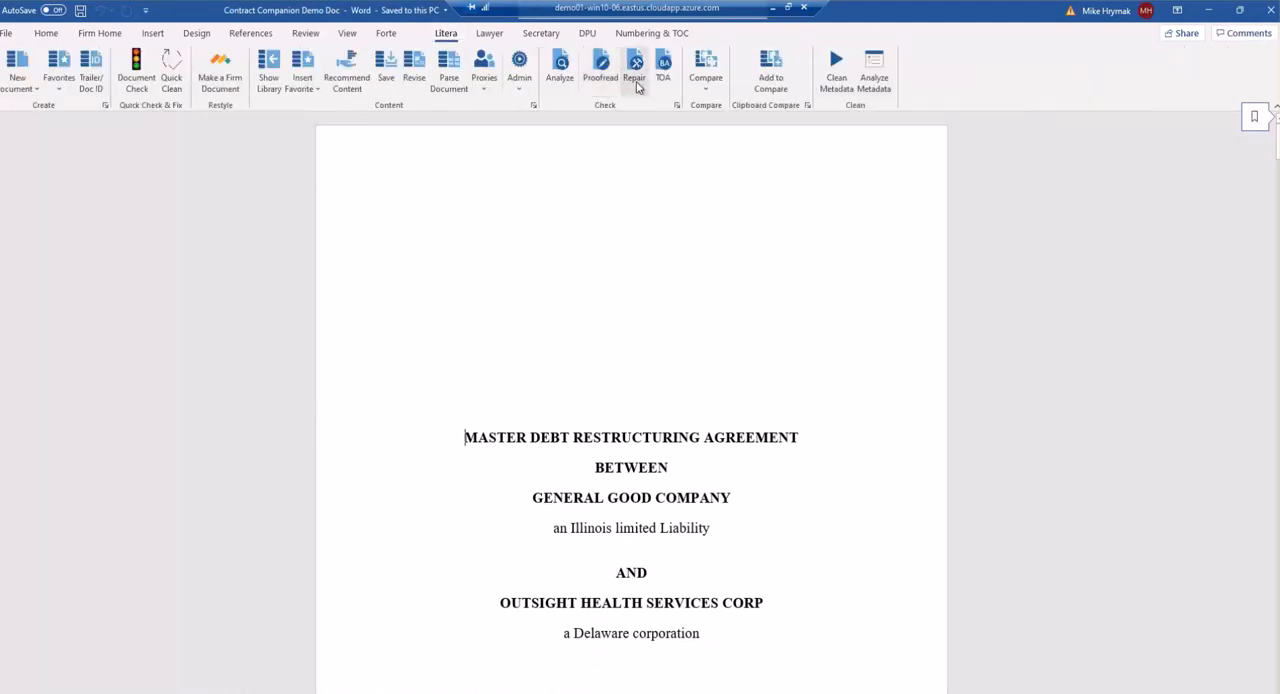
{"action": "left_click", "coordinate": [633, 80]}
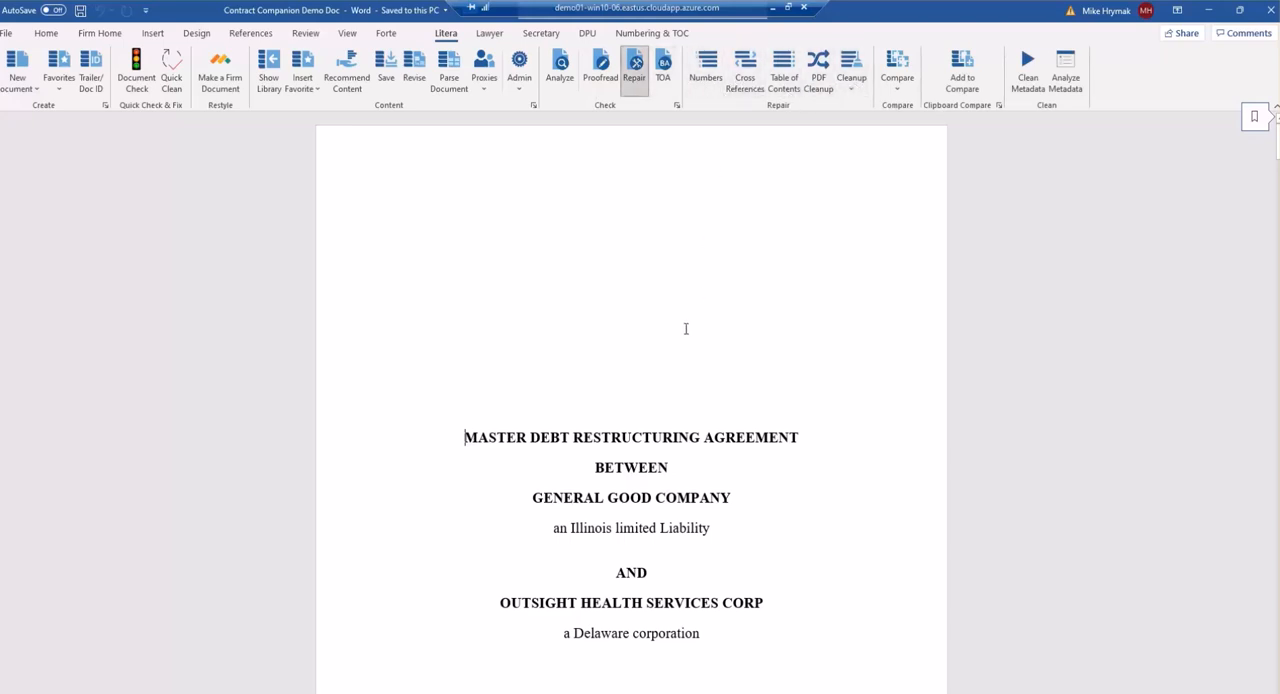
Scroll through the agreement to review its numbering, definitions and articles.
{"action": "scroll", "coordinate": [602, 416], "scroll_direction": "down", "scroll_amount": 15}
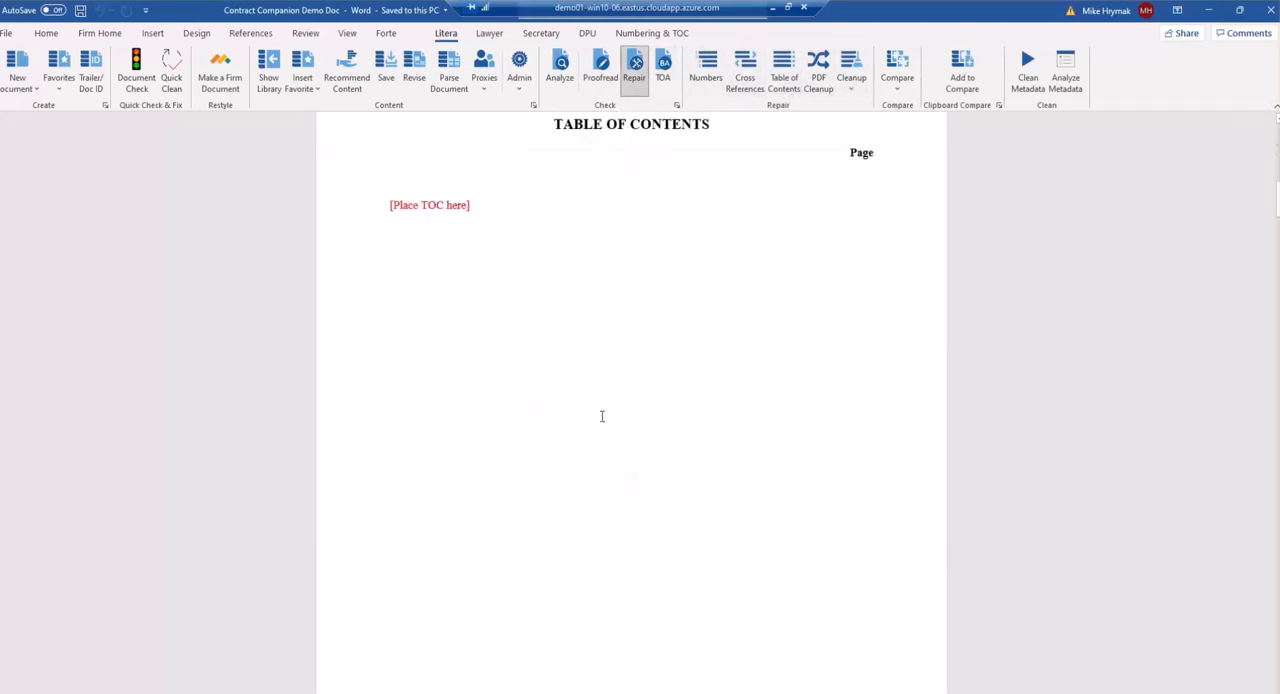
{"action": "scroll", "coordinate": [602, 416], "scroll_direction": "down", "scroll_amount": 20}
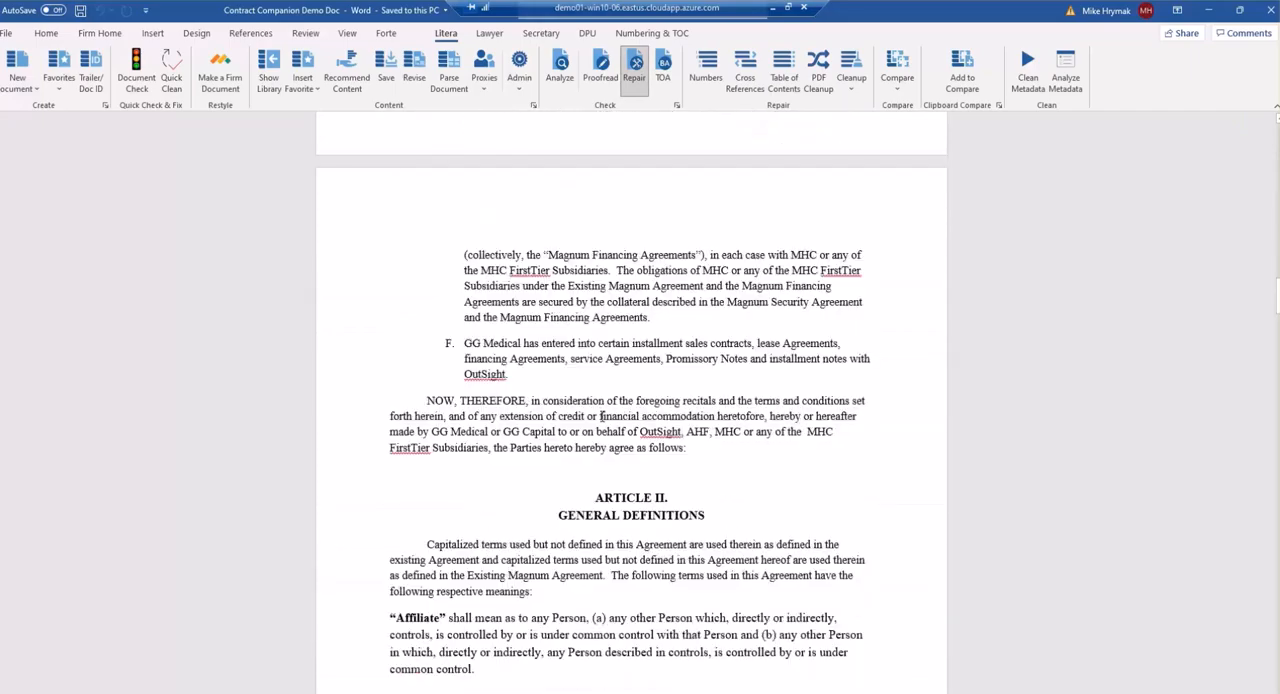
{"action": "scroll", "coordinate": [602, 421], "scroll_direction": "down", "scroll_amount": 20}
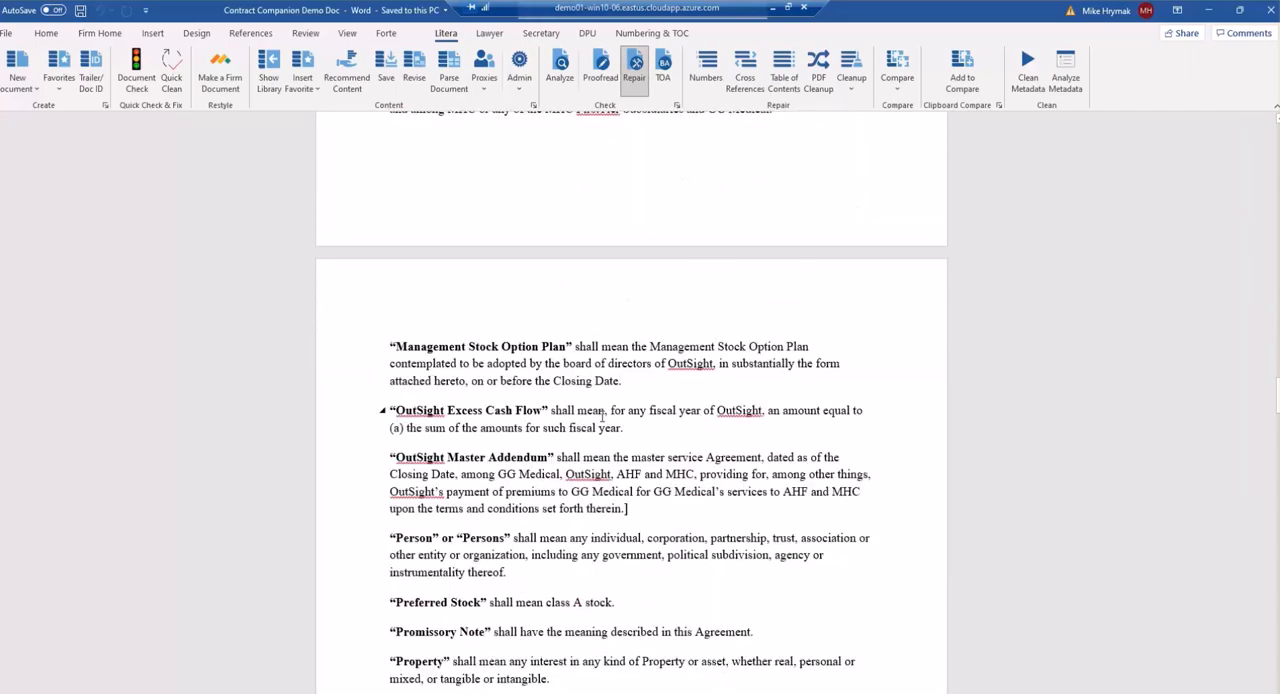
{"action": "scroll", "coordinate": [602, 421], "scroll_direction": "down", "scroll_amount": 3}
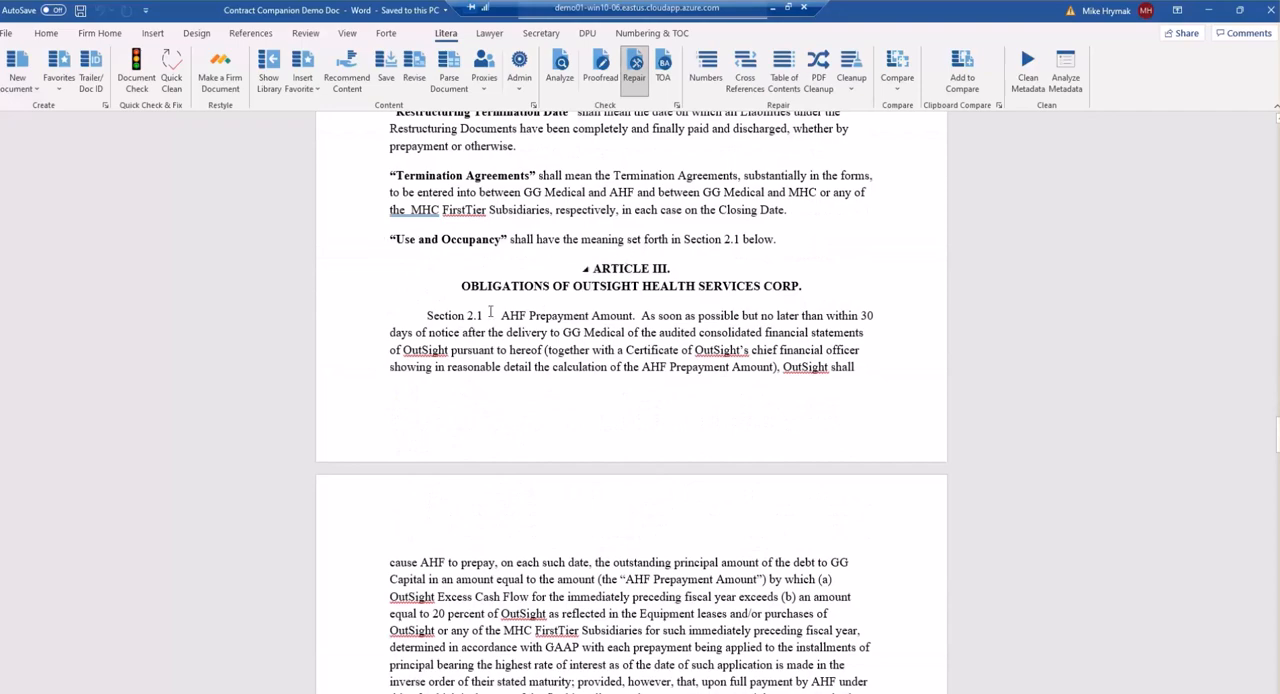
{"action": "scroll", "coordinate": [481, 363], "scroll_direction": "down", "scroll_amount": 12}
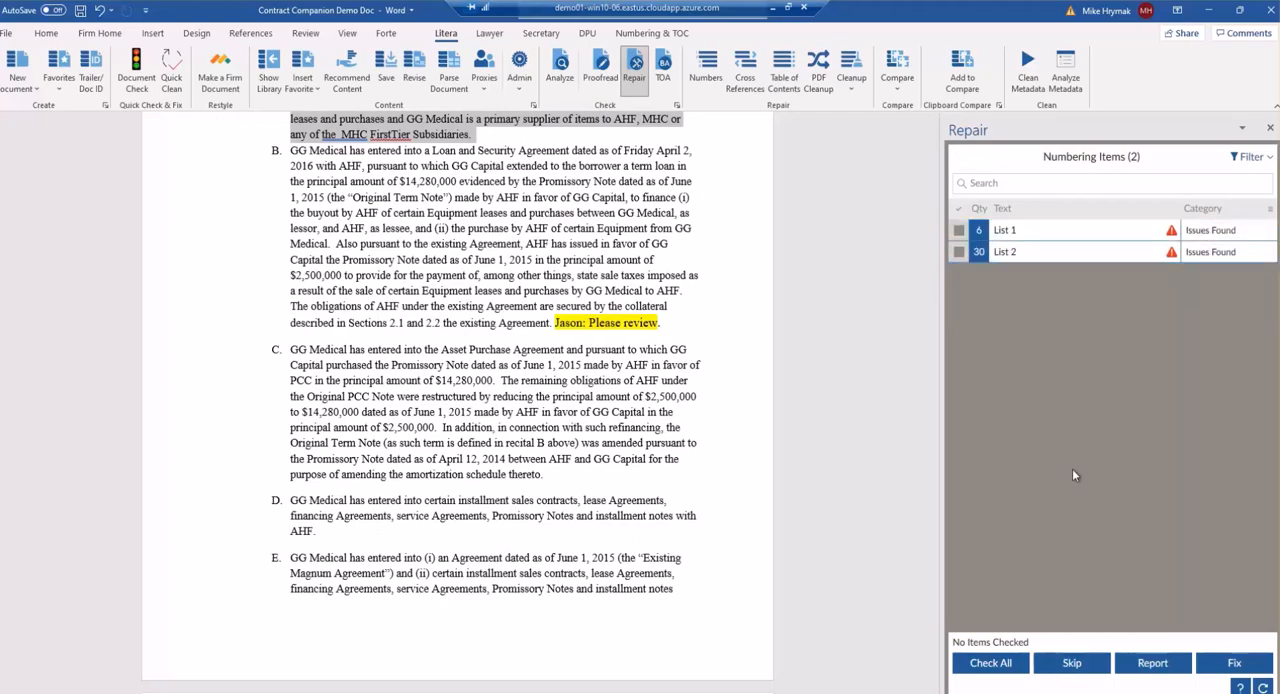
{"action": "scroll", "coordinate": [740, 463], "scroll_direction": "down", "scroll_amount": 20}
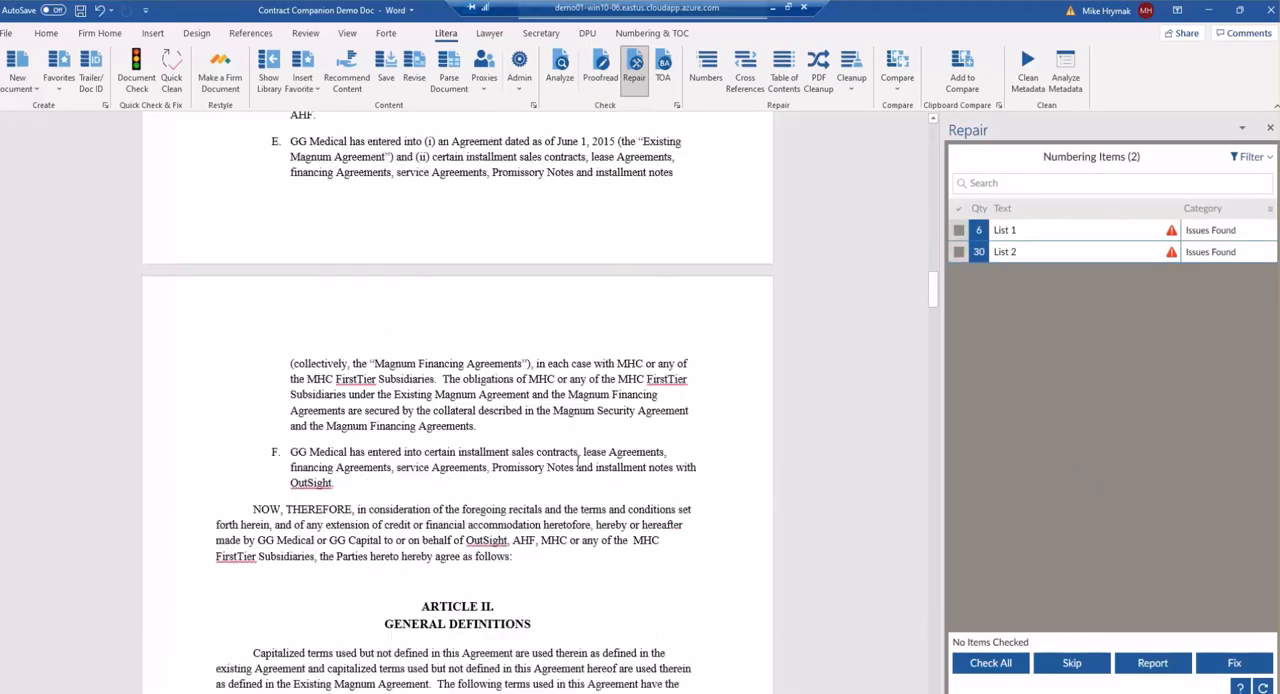
{"action": "scroll", "coordinate": [577, 466], "scroll_direction": "down", "scroll_amount": 20}
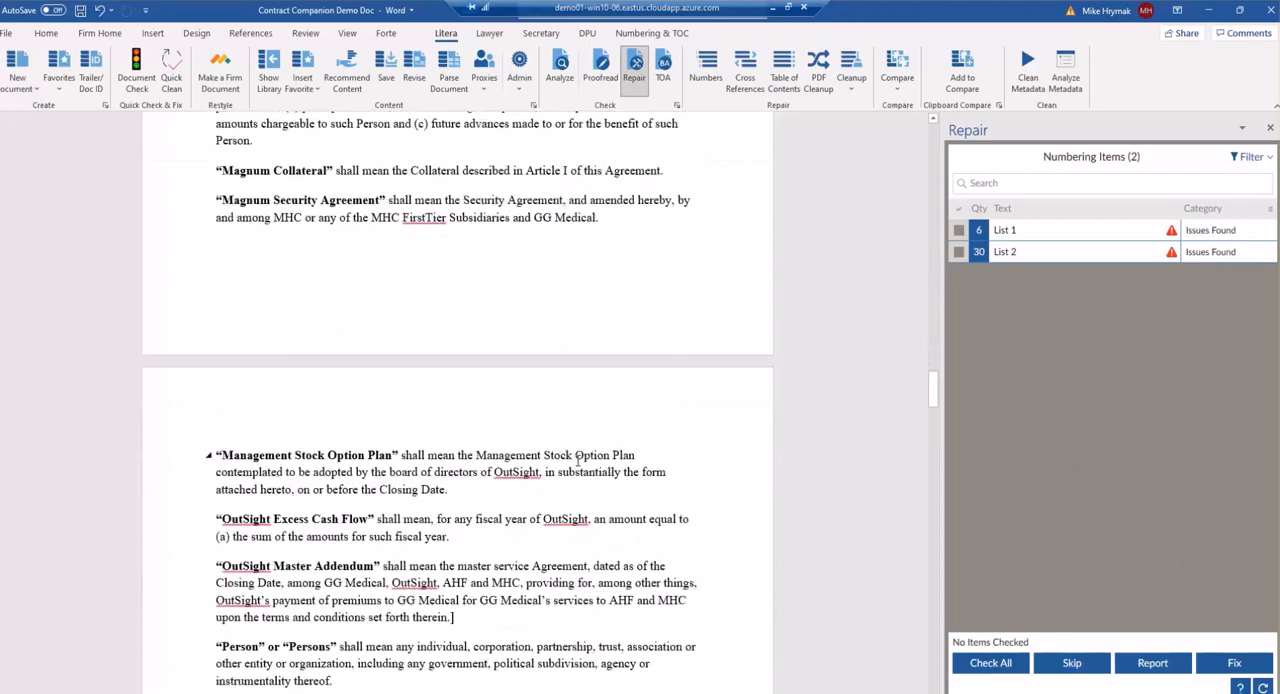
{"action": "scroll", "coordinate": [577, 460], "scroll_direction": "down", "scroll_amount": 15}
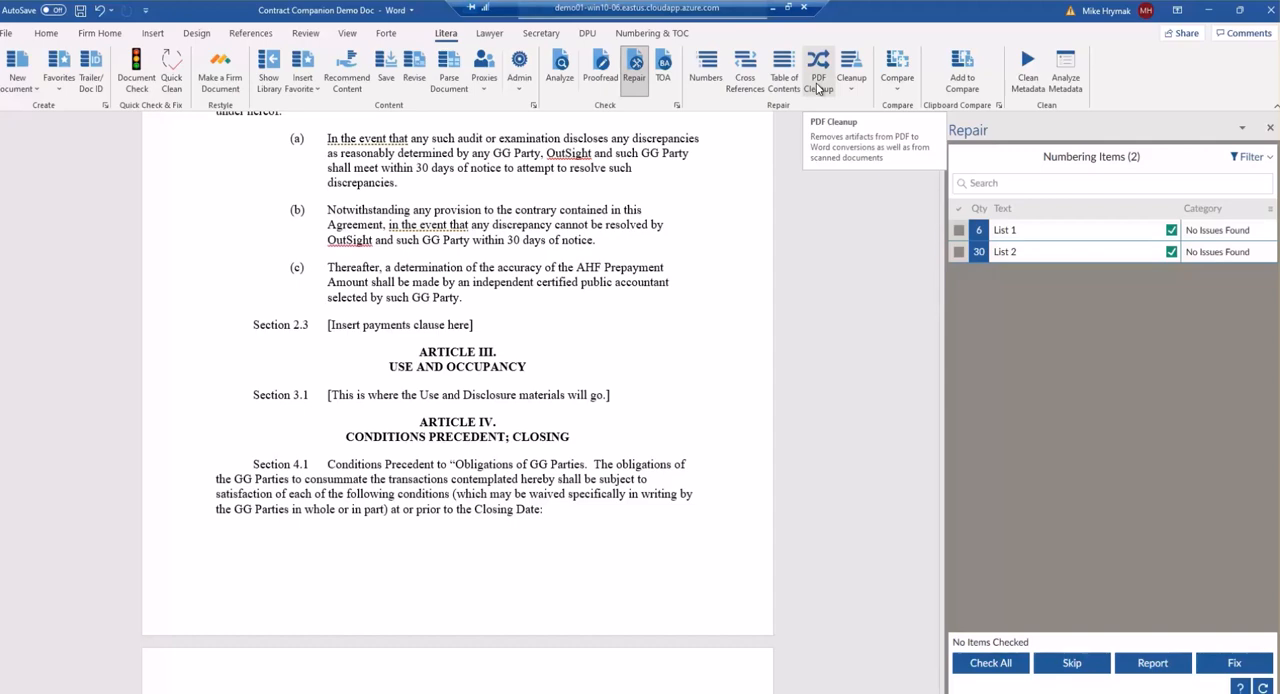
Open the Cleanup menu to examine its formatting cleanup options.
{"action": "left_click", "coordinate": [851, 82]}
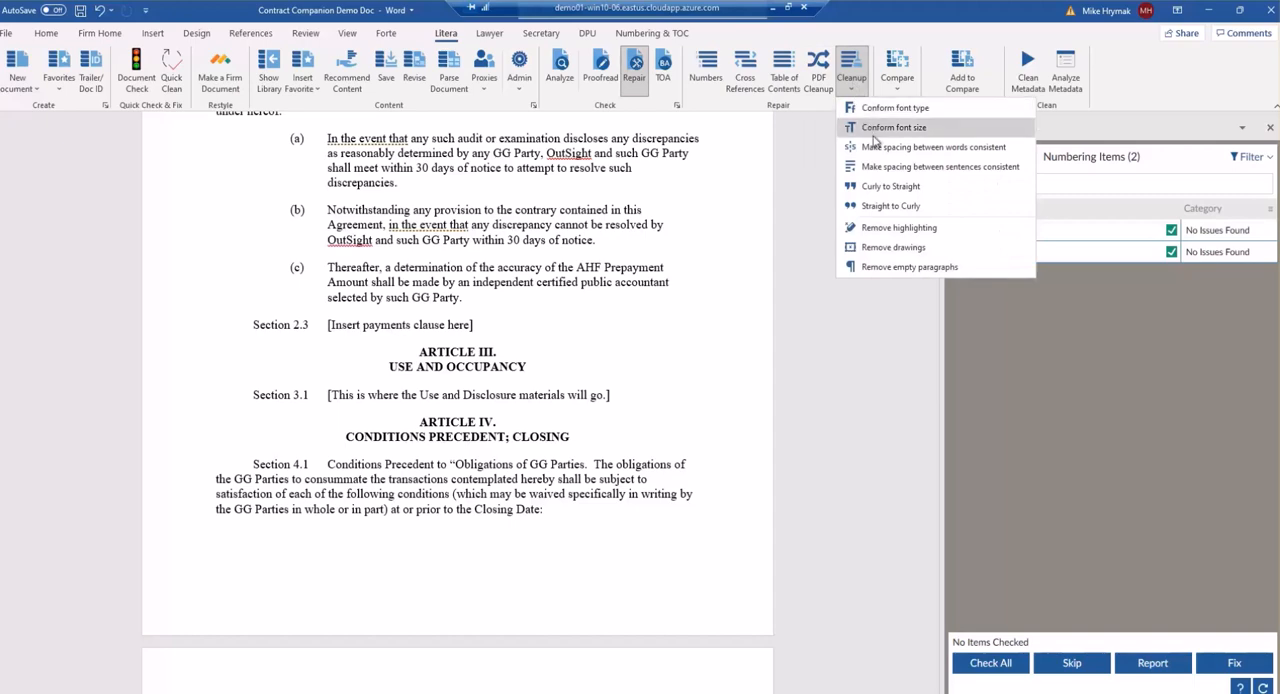